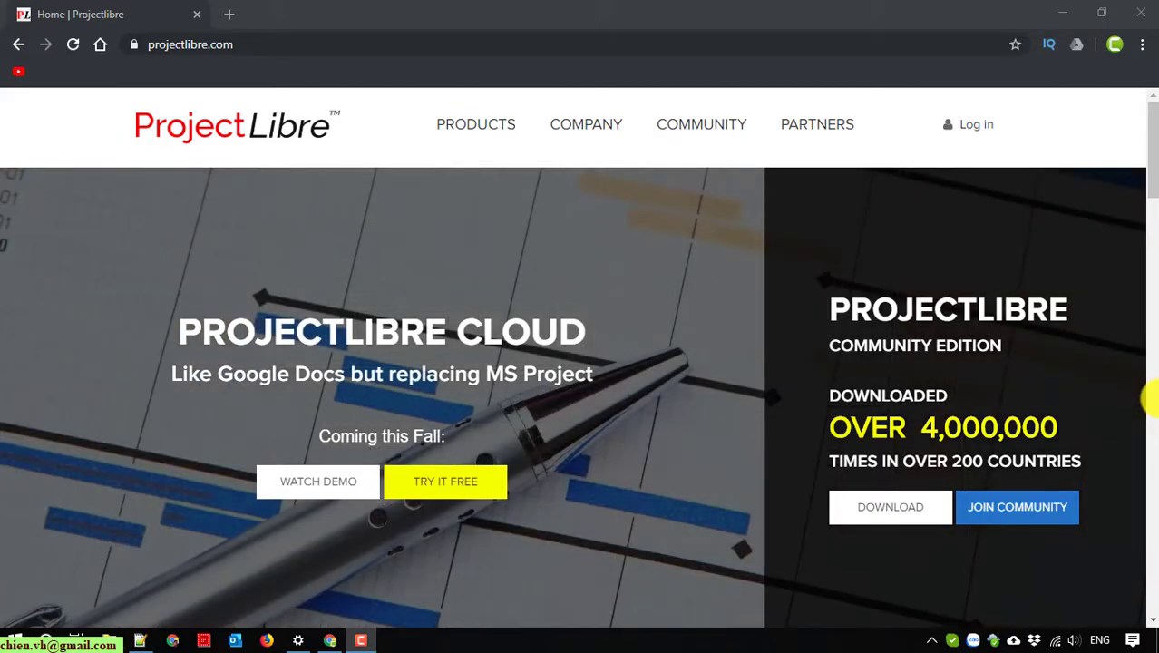
Step: Look over the ProjectLibre site's Cloud and Community Edition headings
{"action": "left_click", "coordinate": [267, 45]}
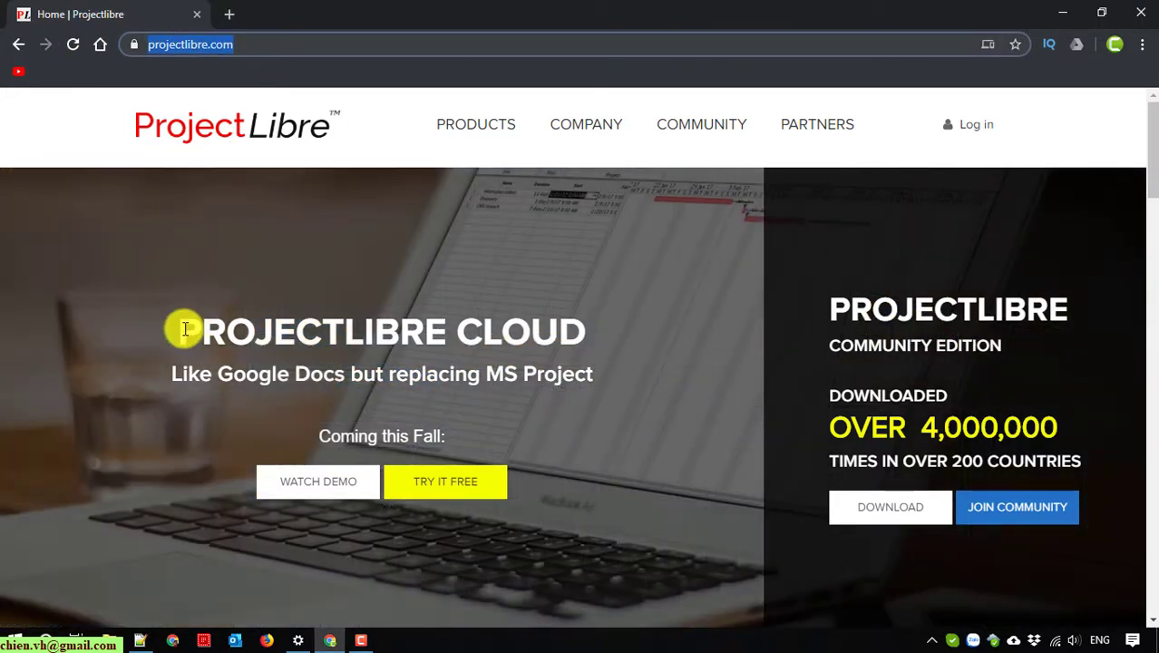
{"action": "left_click_drag", "start_coordinate": [181, 329], "coordinate": [583, 343]}
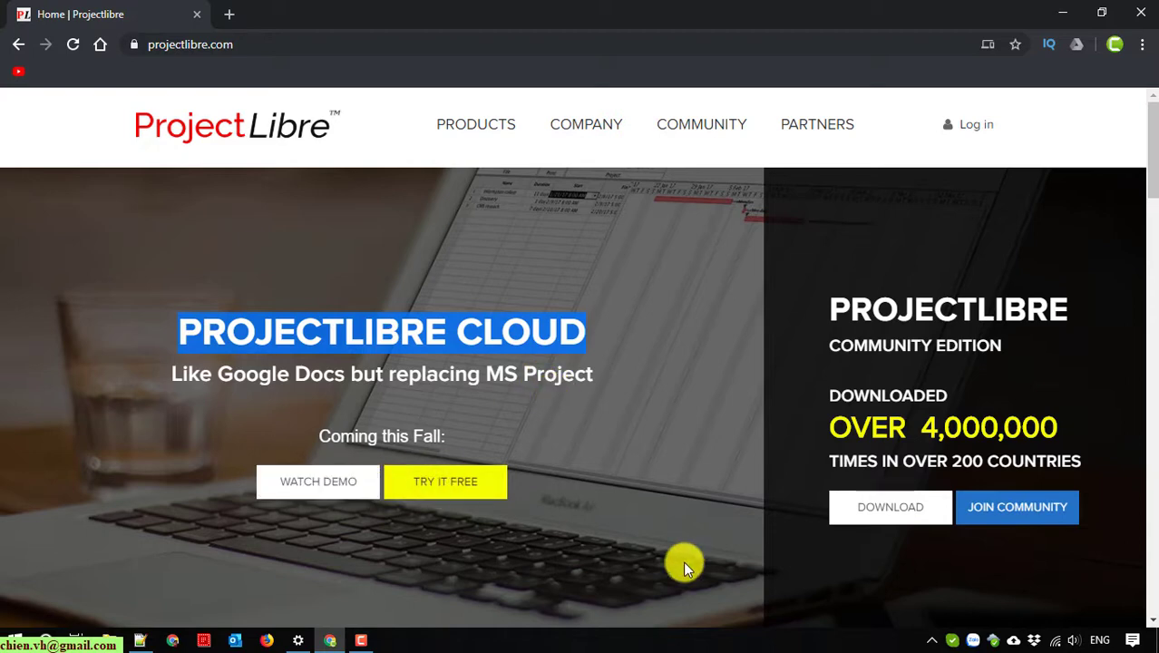
{"action": "left_click_drag", "start_coordinate": [831, 308], "coordinate": [1044, 345]}
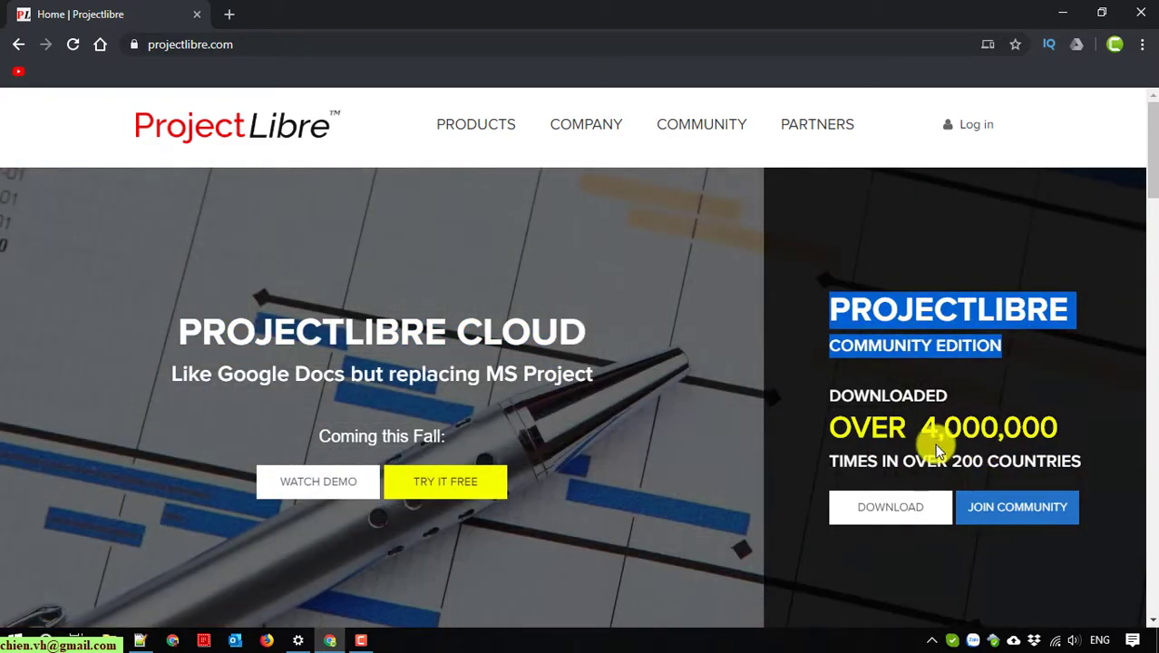
Step: Download ProjectLibre-1.9.1.exe from the Community Edition page and run the installer
{"action": "left_click", "coordinate": [917, 514]}
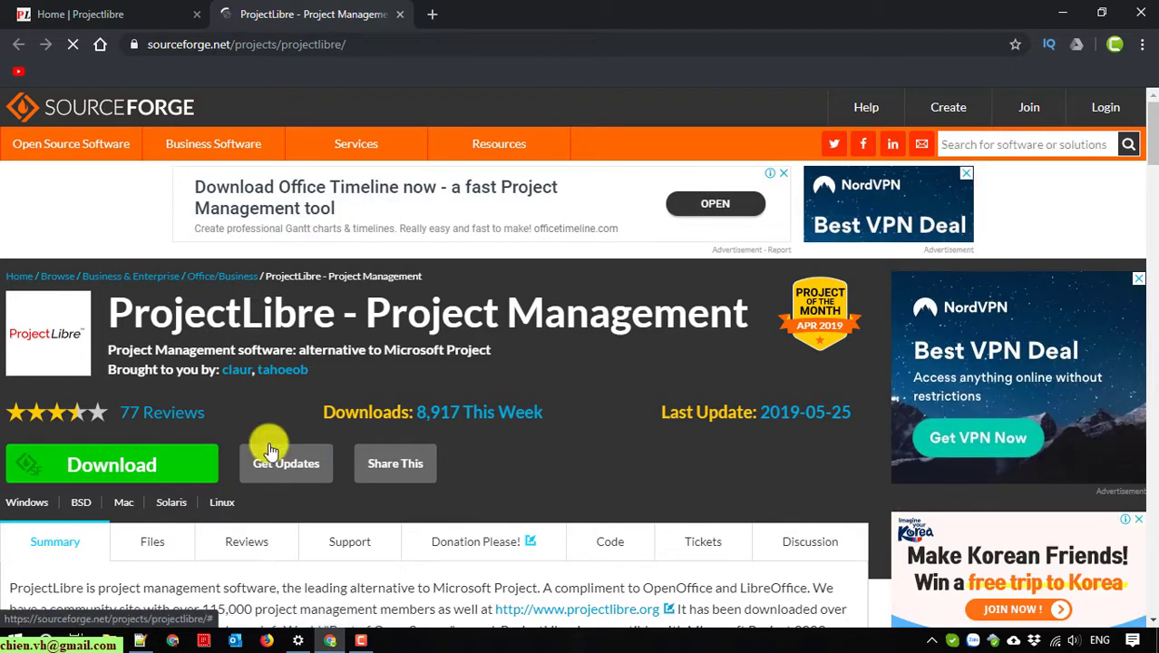
{"action": "scroll", "coordinate": [109, 479], "scroll_direction": "down", "scroll_amount": 2}
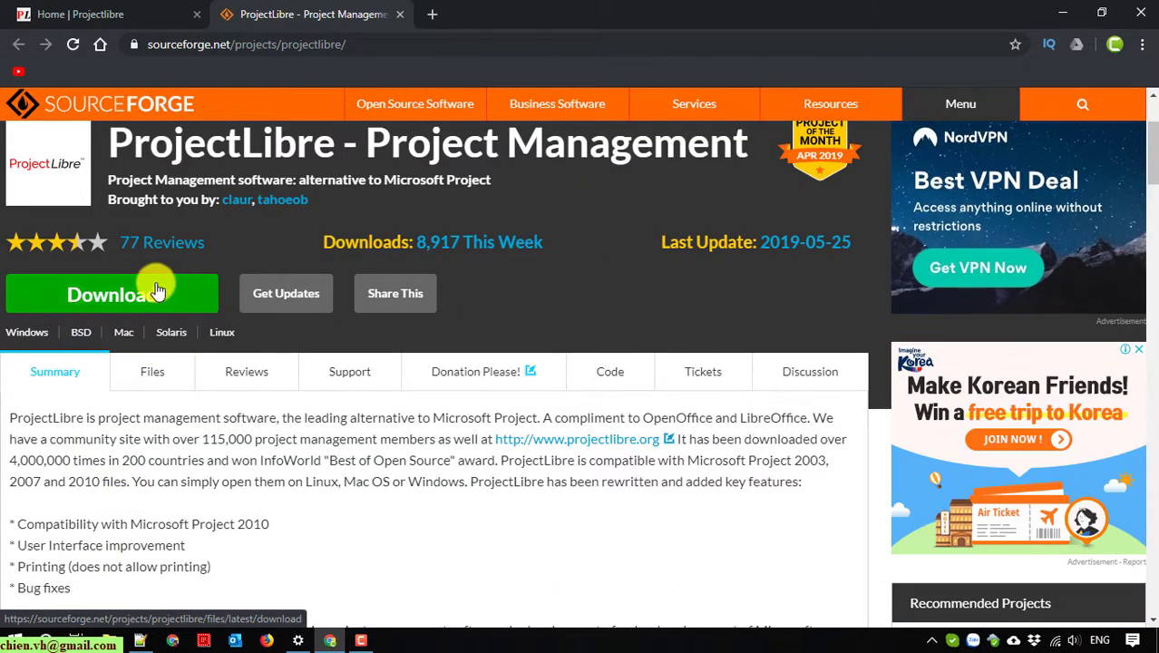
{"action": "left_click", "coordinate": [139, 297]}
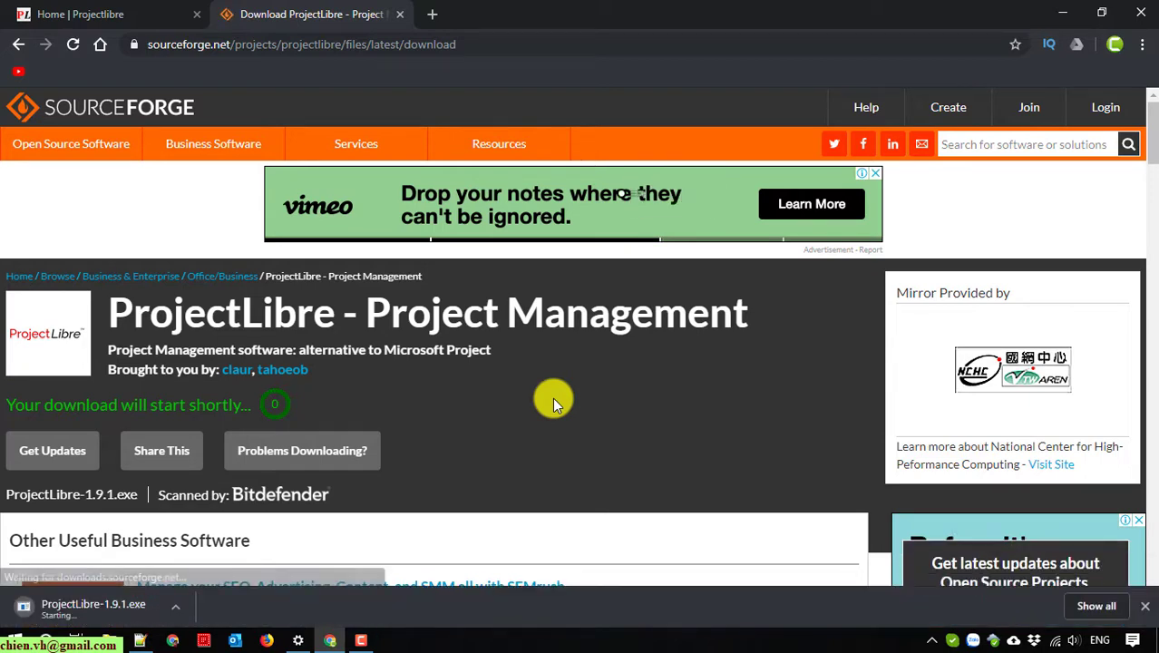
{"action": "scroll", "coordinate": [538, 548], "scroll_direction": "down", "scroll_amount": 3}
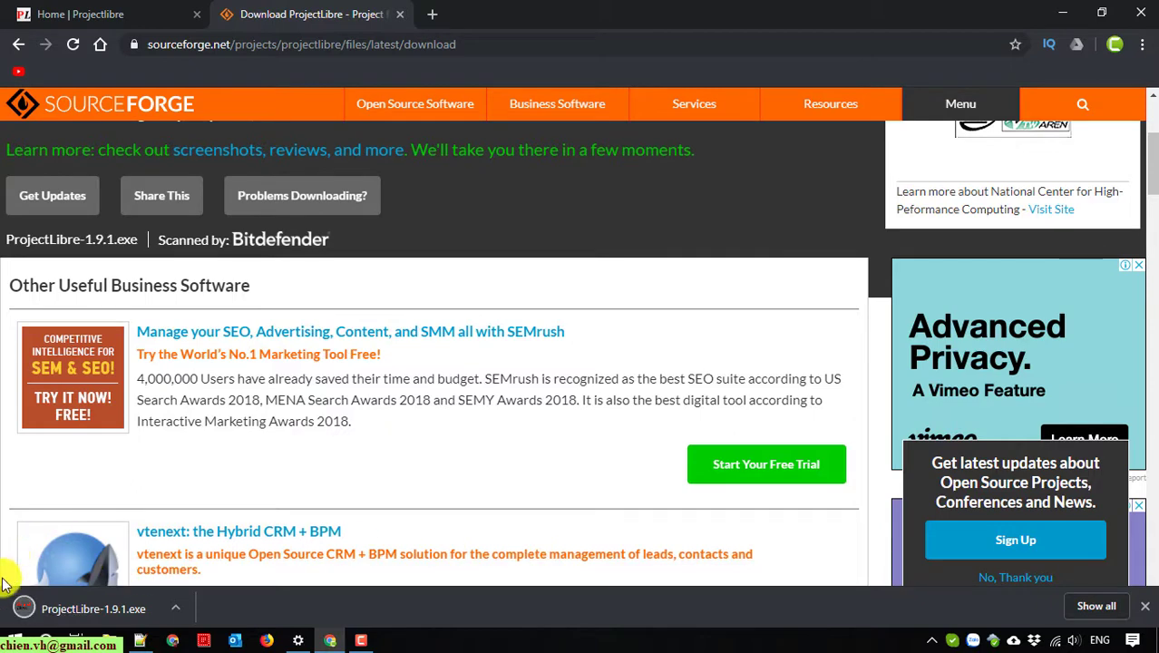
{"action": "left_click", "coordinate": [80, 606]}
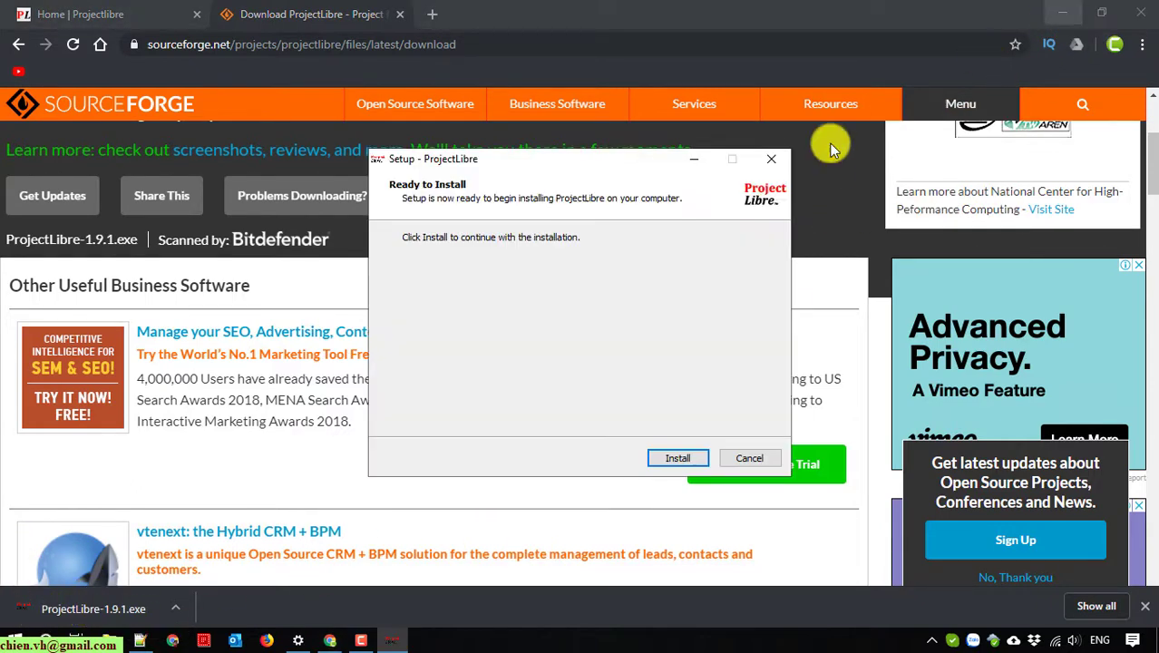
Step: Install ProjectLibre from the setup wizard and launch it
{"action": "left_click", "coordinate": [1066, 13]}
{"action": "left_click", "coordinate": [681, 460]}
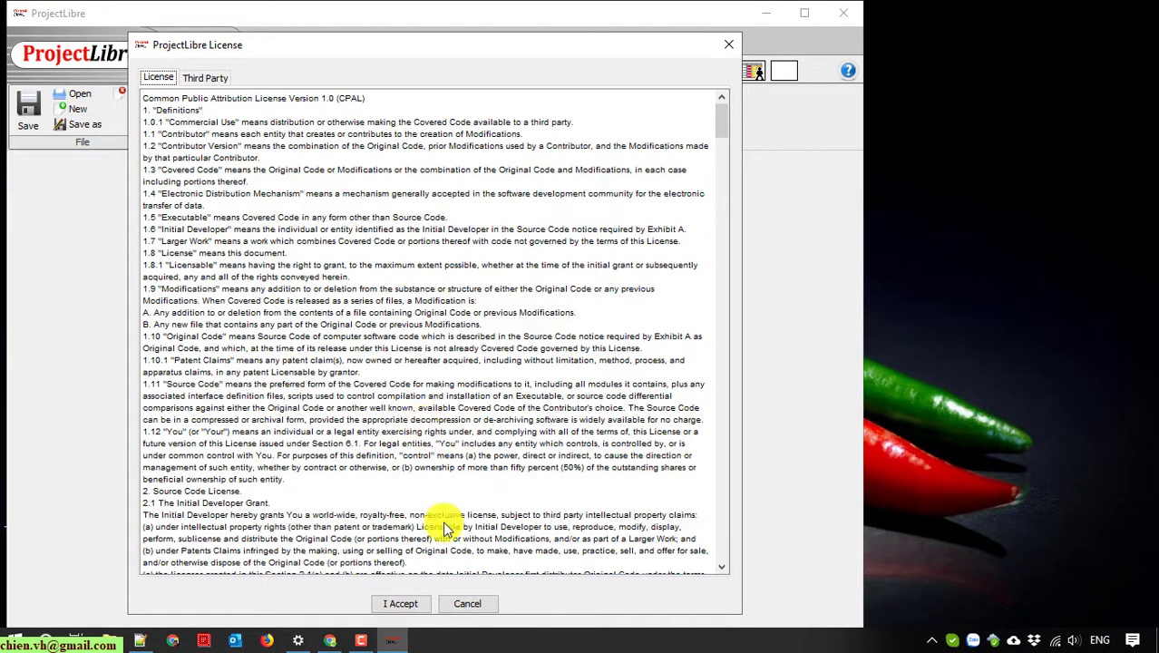
Step: Accept the license agreement and register with an e-mail address
{"action": "left_click", "coordinate": [400, 603]}
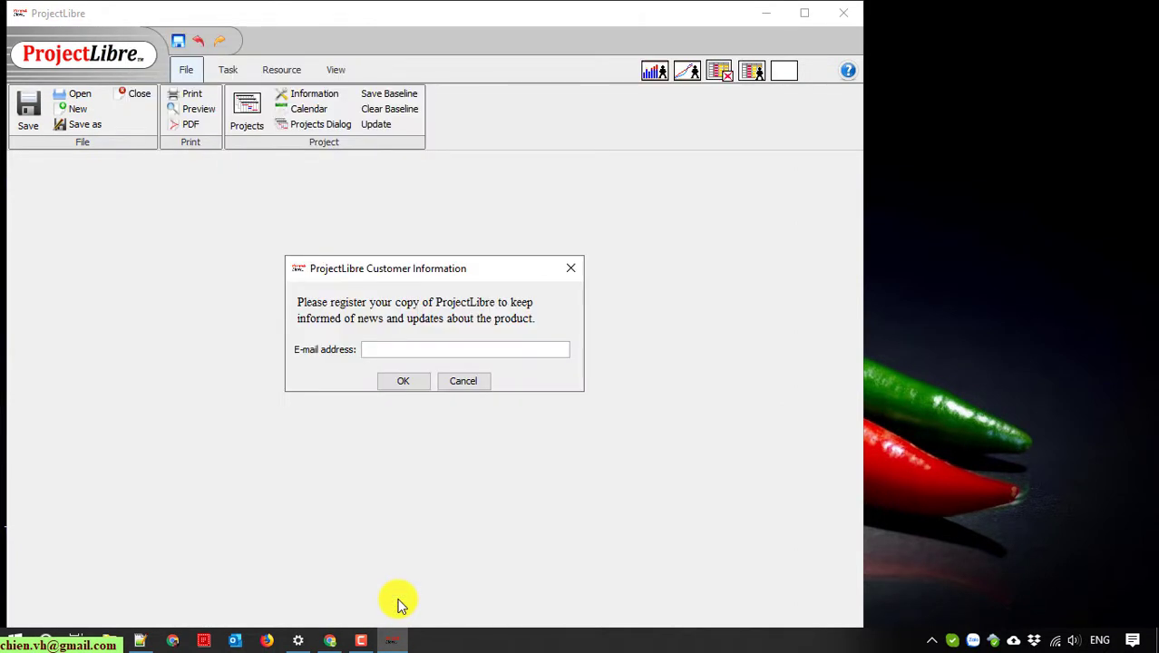
{"action": "left_click", "coordinate": [454, 352]}
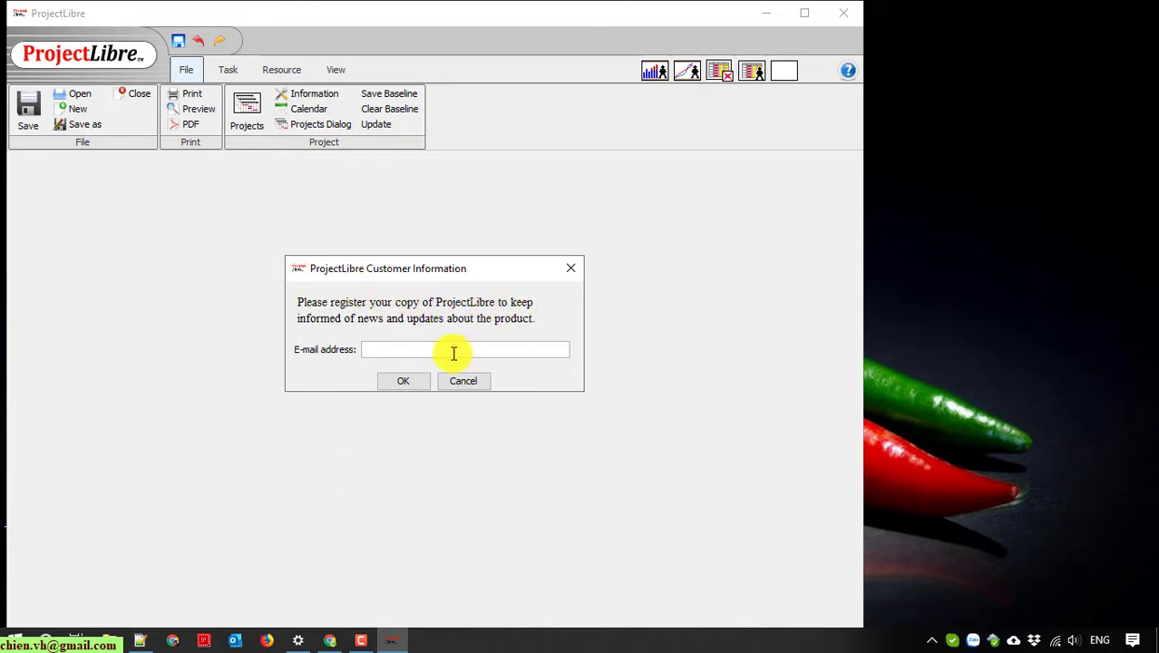
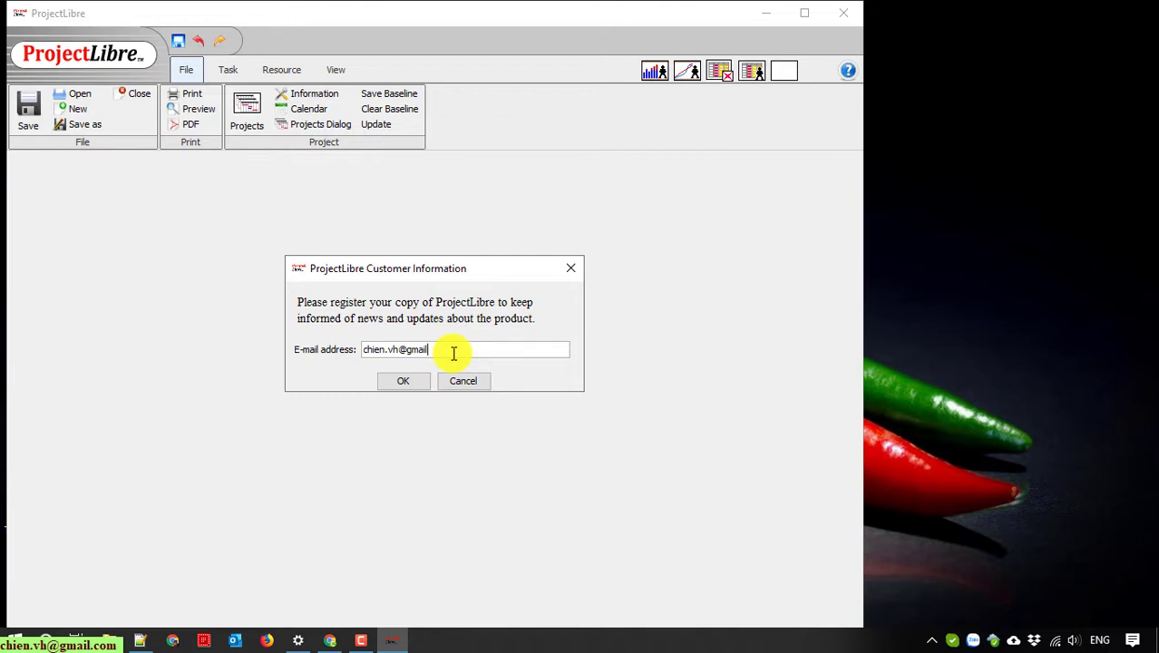
{"action": "left_click", "coordinate": [400, 384]}
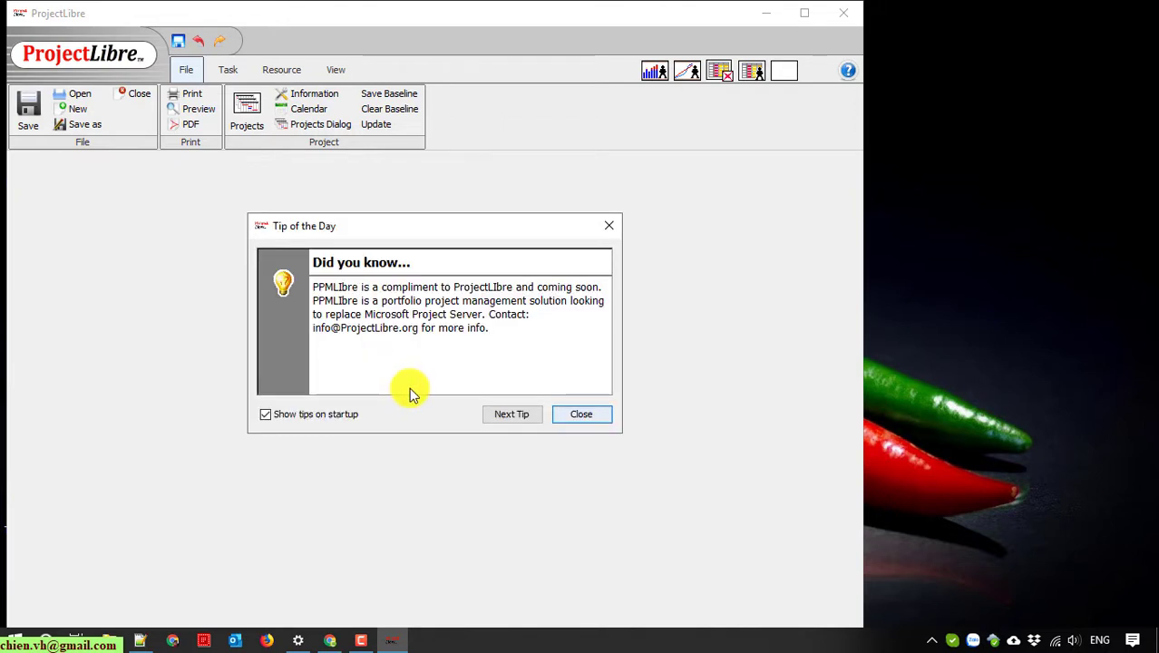
Step: Page through the startup tips of the day and close them
{"action": "left_click", "coordinate": [515, 416]}
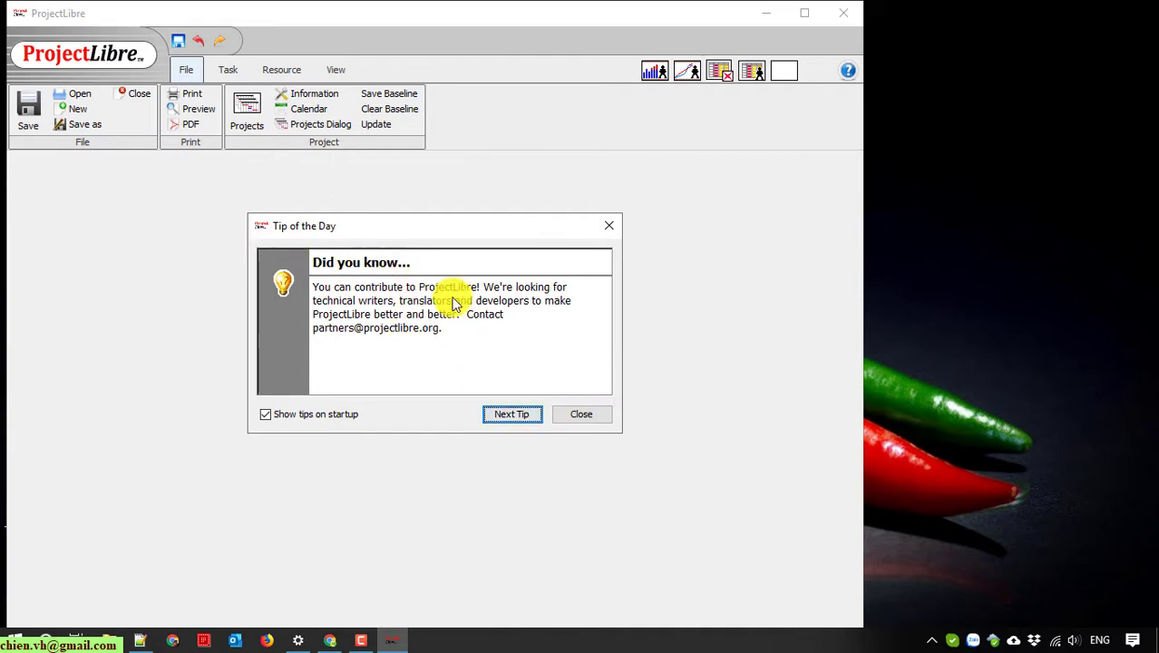
{"action": "left_click", "coordinate": [515, 415]}
{"action": "left_click", "coordinate": [515, 415]}
{"action": "left_click", "coordinate": [516, 415]}
{"action": "left_click", "coordinate": [515, 414]}
{"action": "left_click", "coordinate": [515, 415]}
{"action": "left_click", "coordinate": [515, 415]}
{"action": "left_click", "coordinate": [515, 415]}
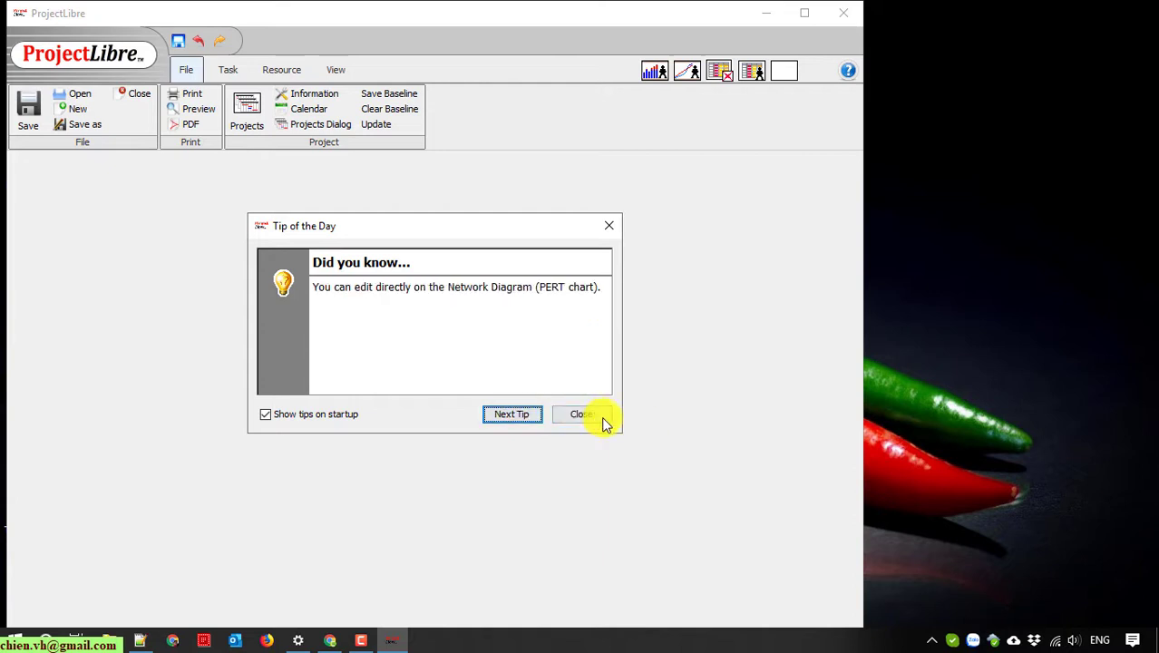
{"action": "left_click", "coordinate": [596, 413]}
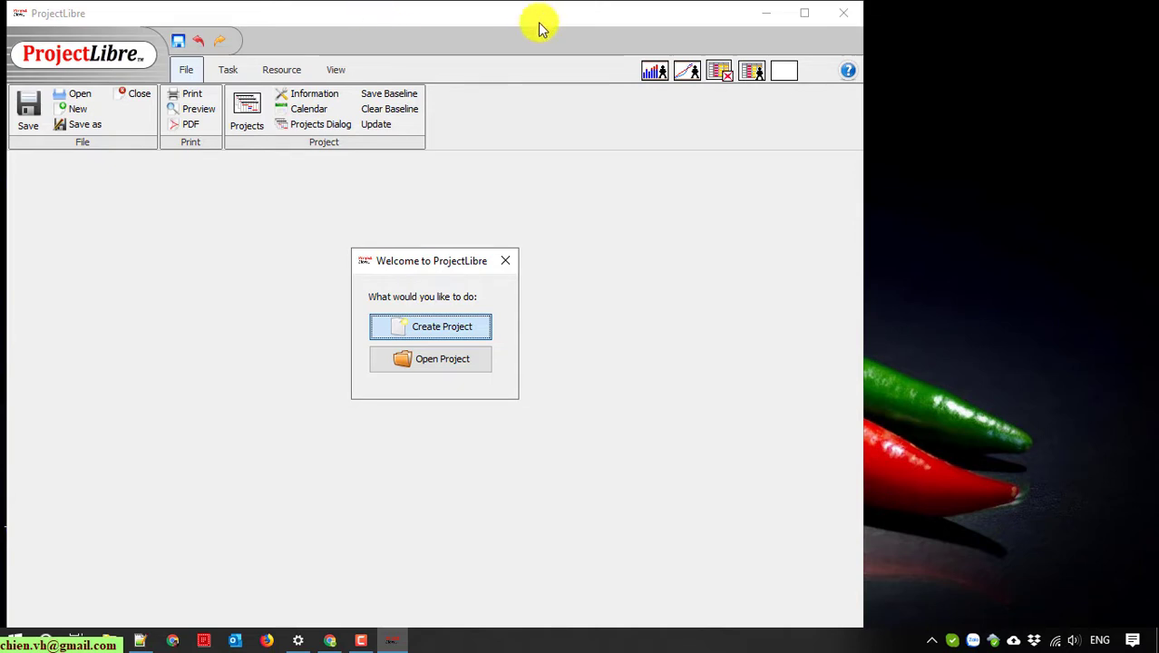
Step: Create 'My First Project' with a manager and start date 10/5/19
{"action": "left_click", "coordinate": [459, 328]}
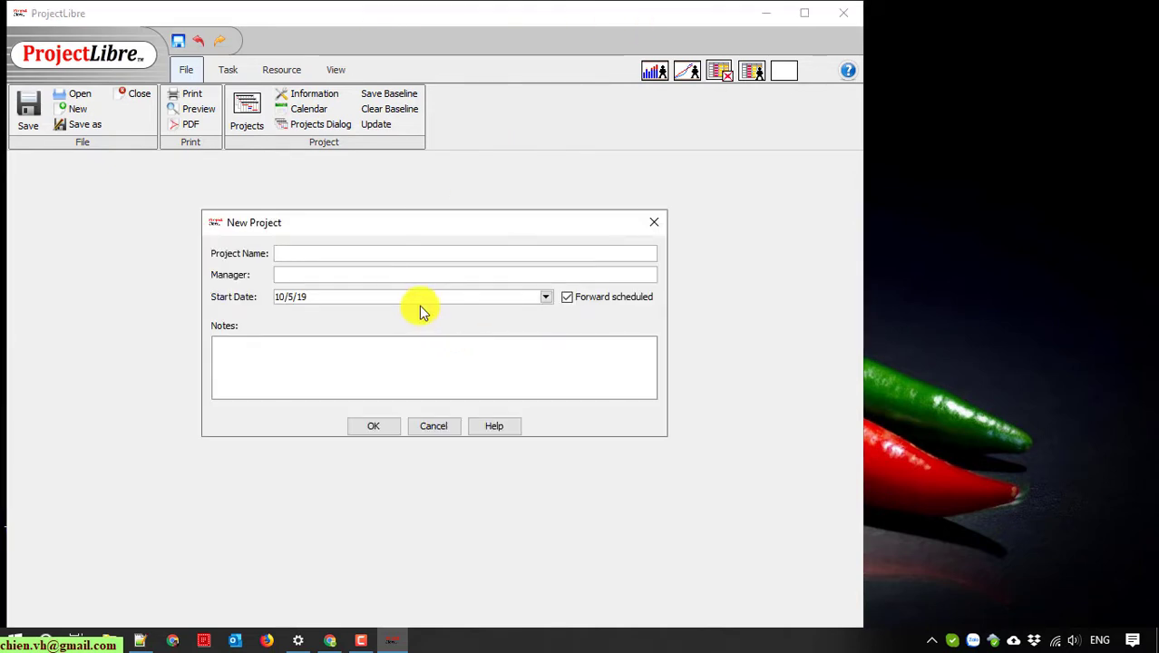
{"action": "type", "text": "My First Project"}
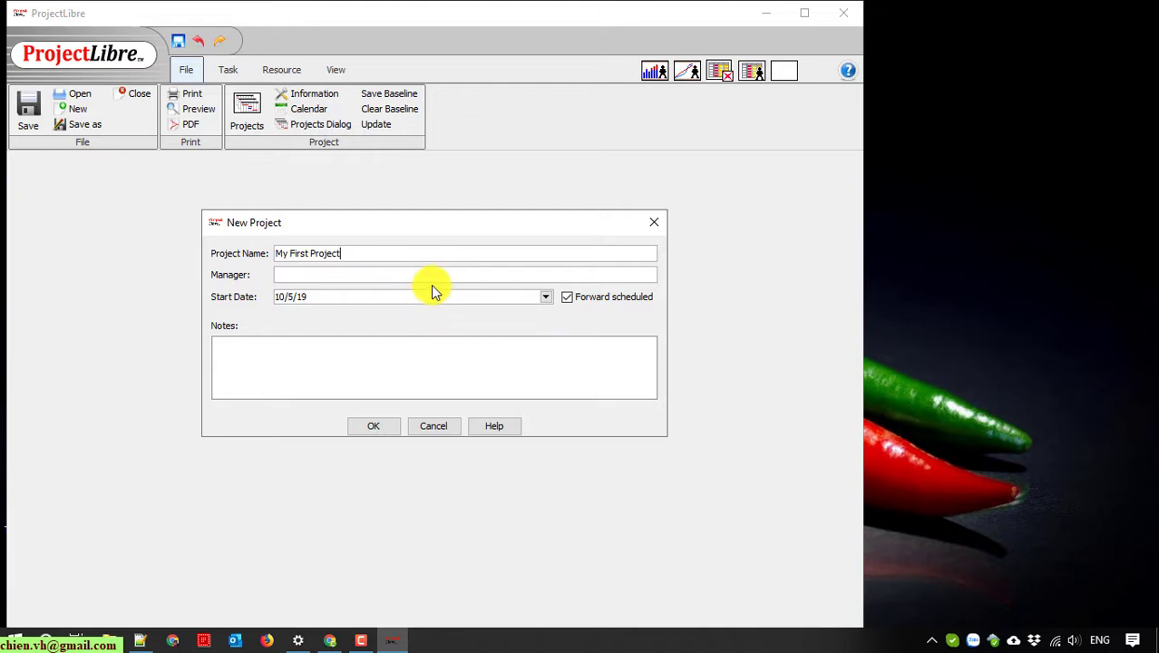
{"action": "left_click", "coordinate": [432, 282]}
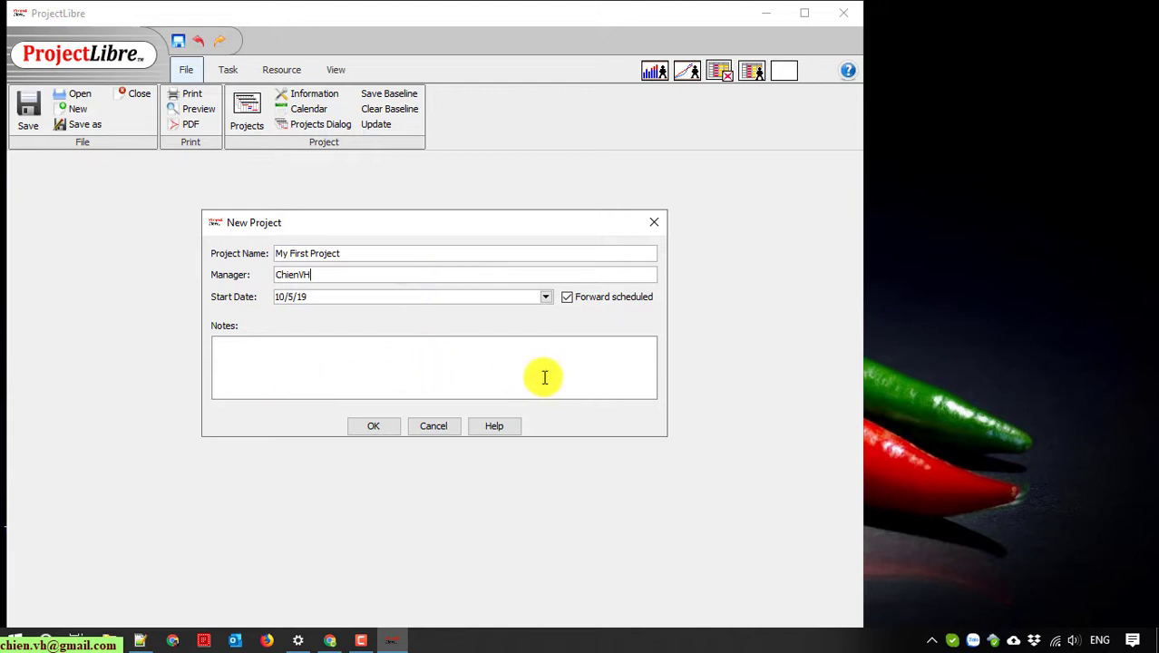
{"action": "left_click", "coordinate": [374, 425]}
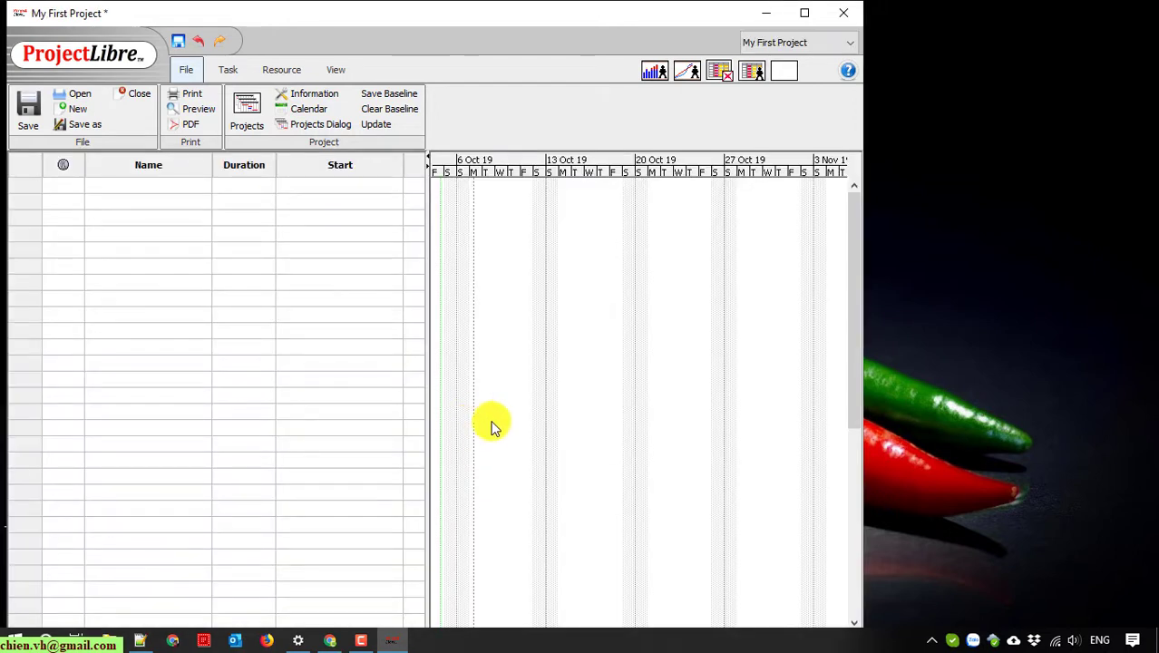
Step: Maximize the project window and widen the task table to show Finish and Predecessors
{"action": "left_click", "coordinate": [804, 13]}
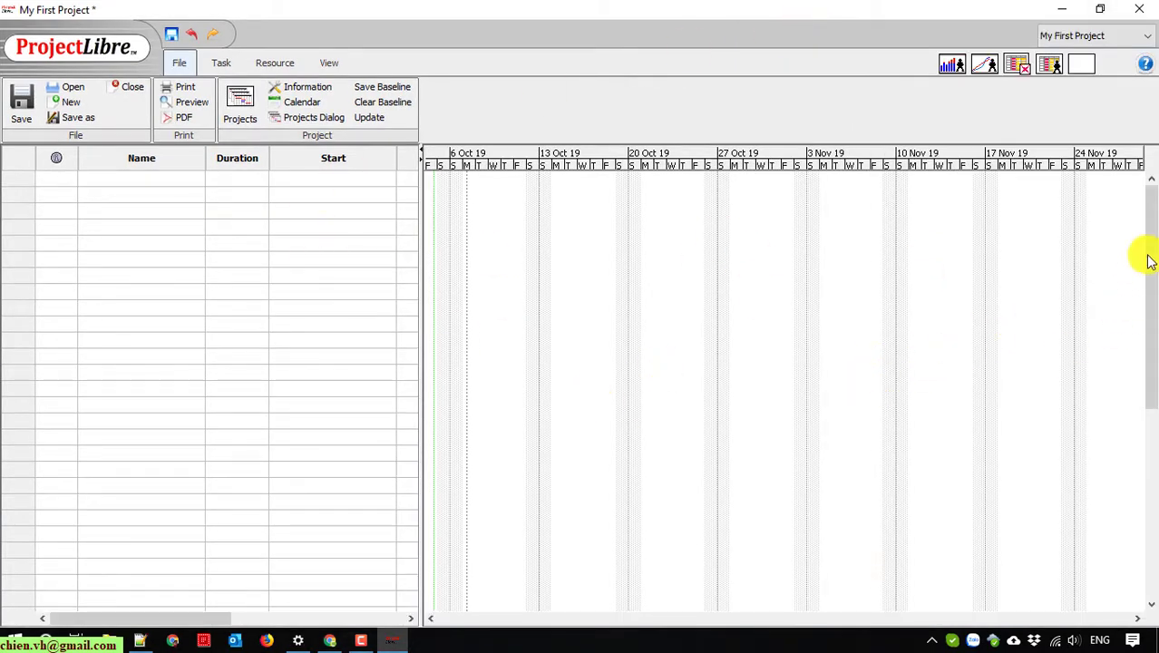
{"action": "left_click_drag", "start_coordinate": [1152, 222], "coordinate": [1150, 249]}
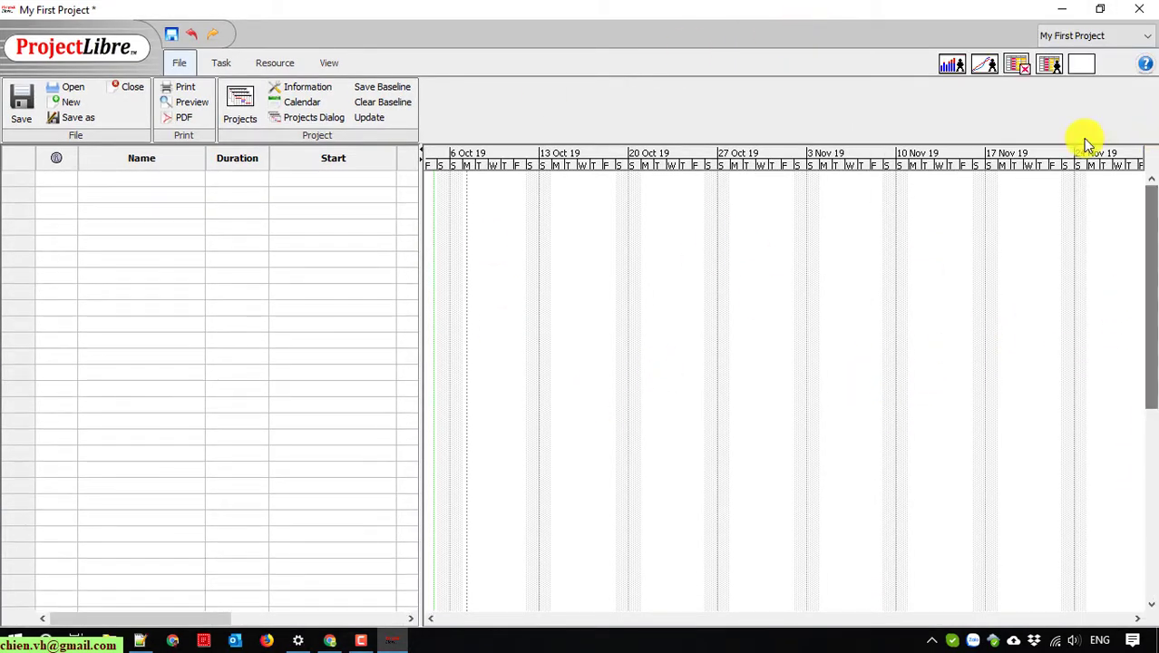
{"action": "left_click_drag", "start_coordinate": [419, 209], "coordinate": [638, 233]}
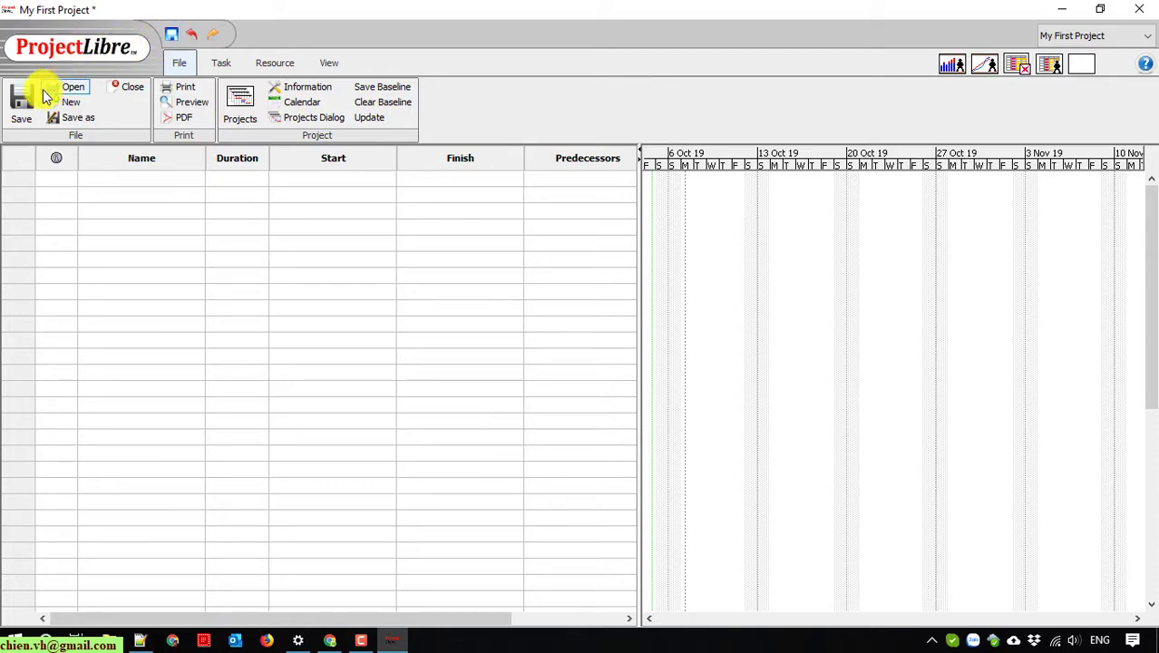
{"action": "left_click", "coordinate": [86, 50]}
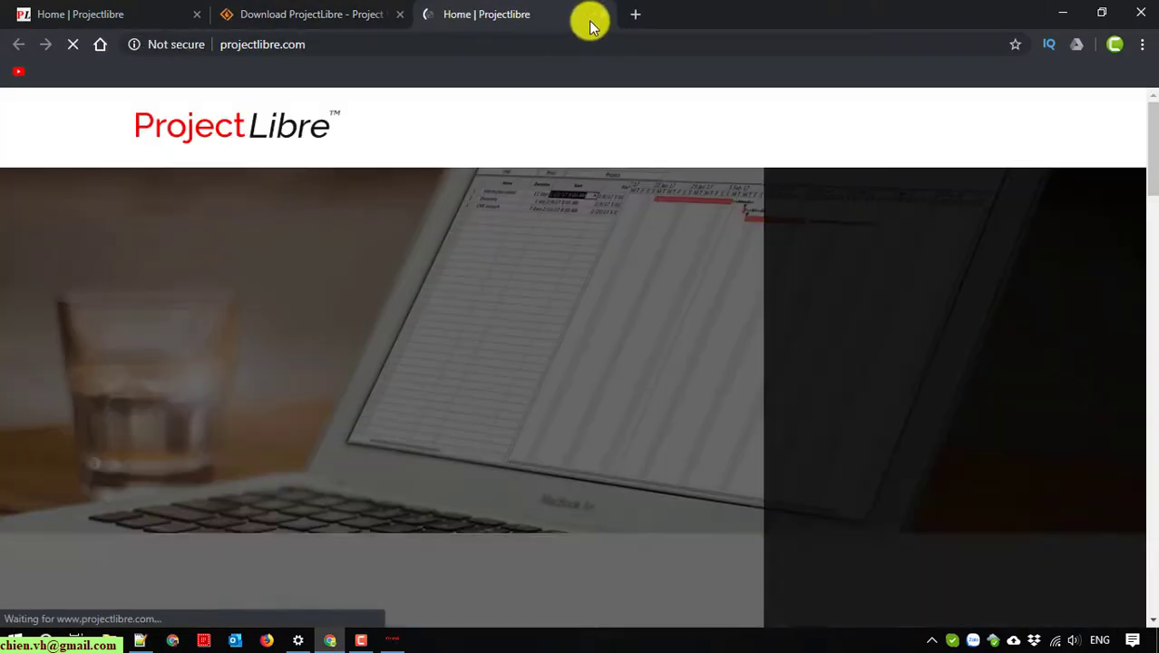
{"action": "left_click", "coordinate": [1063, 12]}
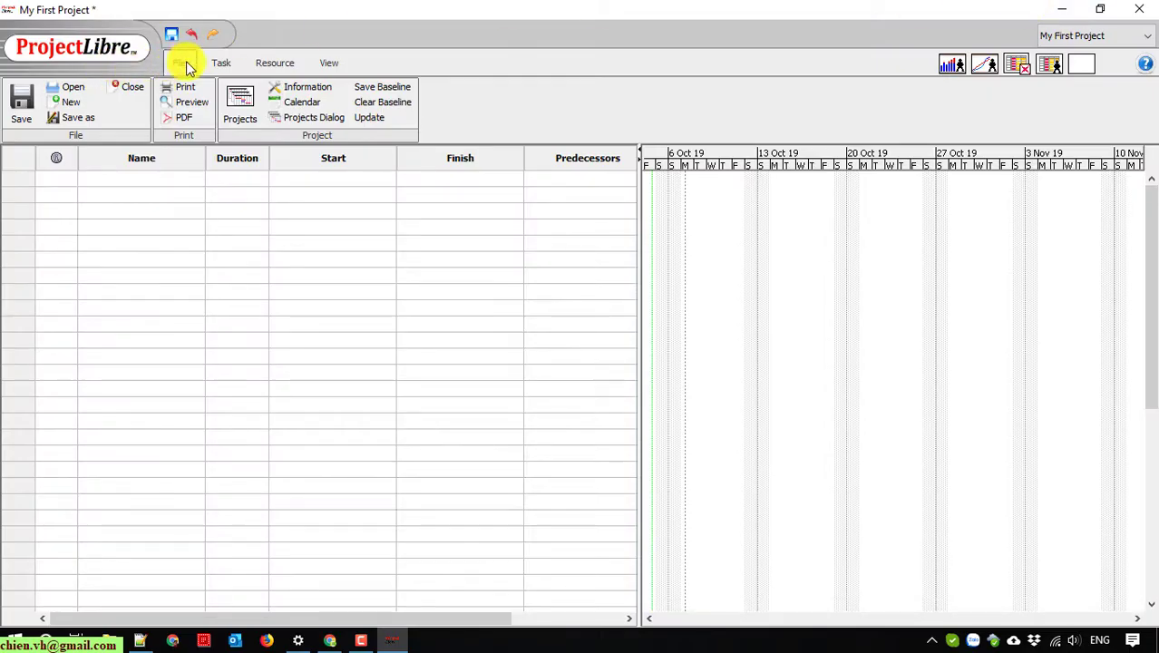
Step: Browse the Task, Resource, View and File ribbon tabs, then begin typing row 1's task name
{"action": "left_click", "coordinate": [219, 64]}
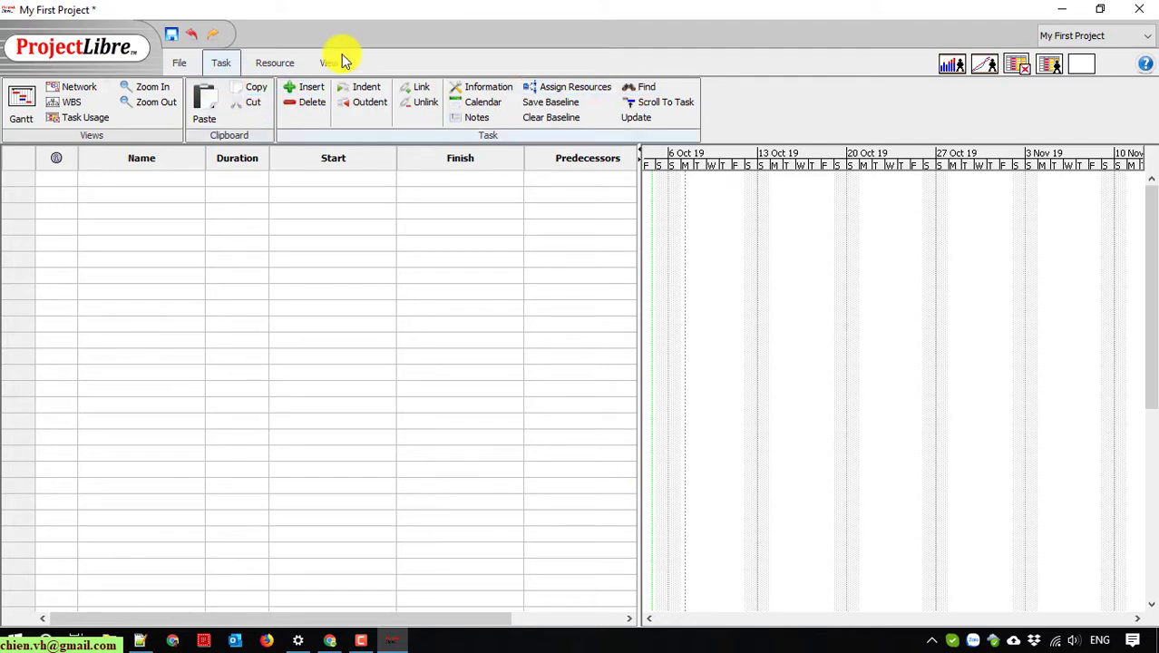
{"action": "left_click", "coordinate": [270, 62]}
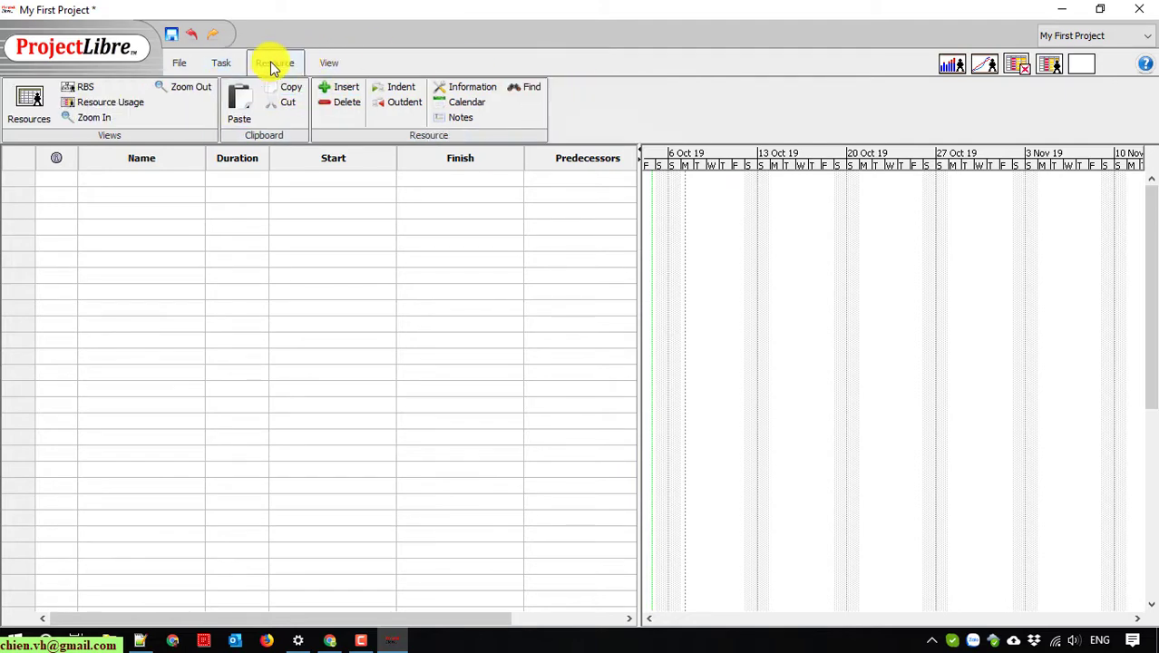
{"action": "left_click", "coordinate": [331, 62]}
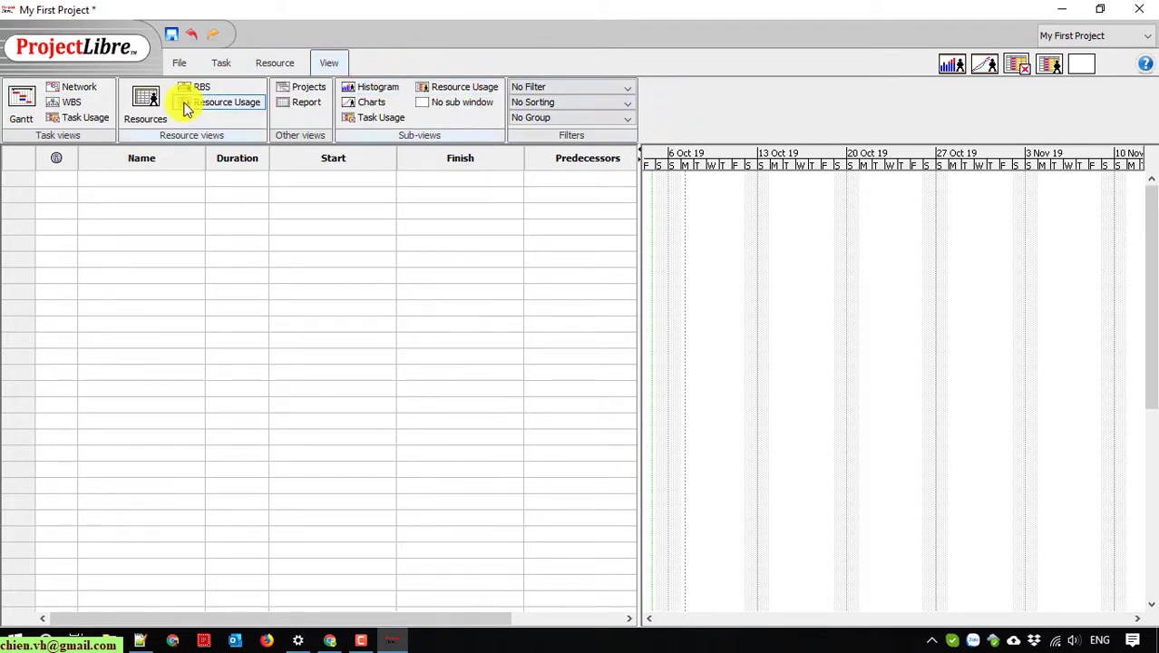
{"action": "left_click", "coordinate": [179, 64]}
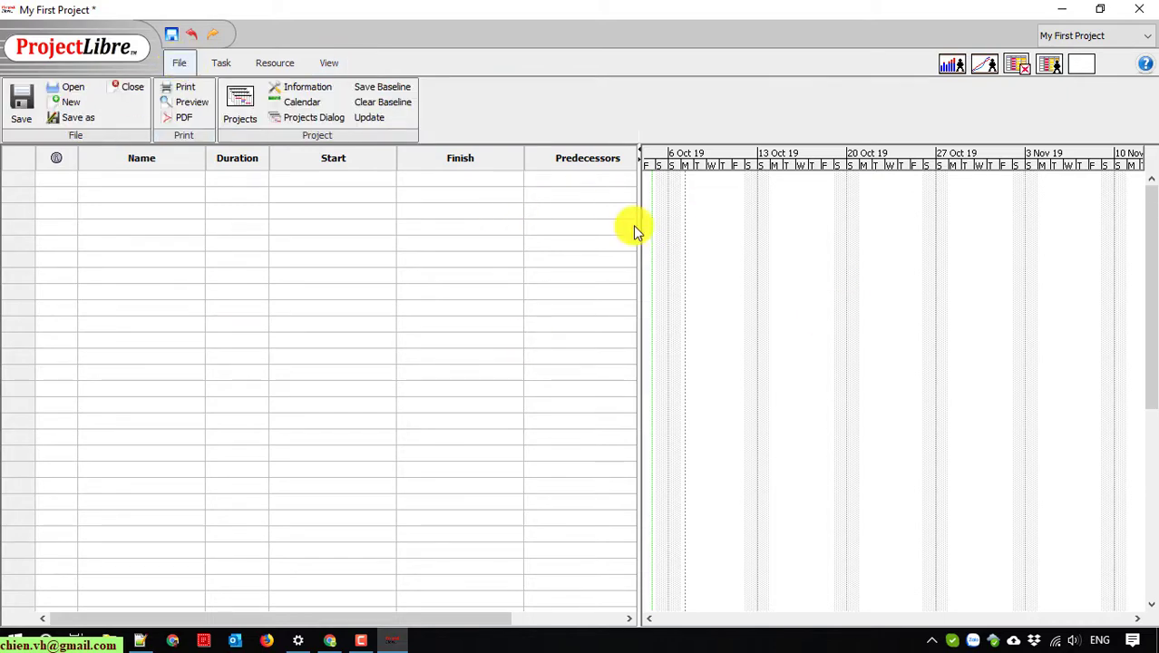
{"action": "left_click", "coordinate": [63, 163]}
{"action": "left_click", "coordinate": [104, 178]}
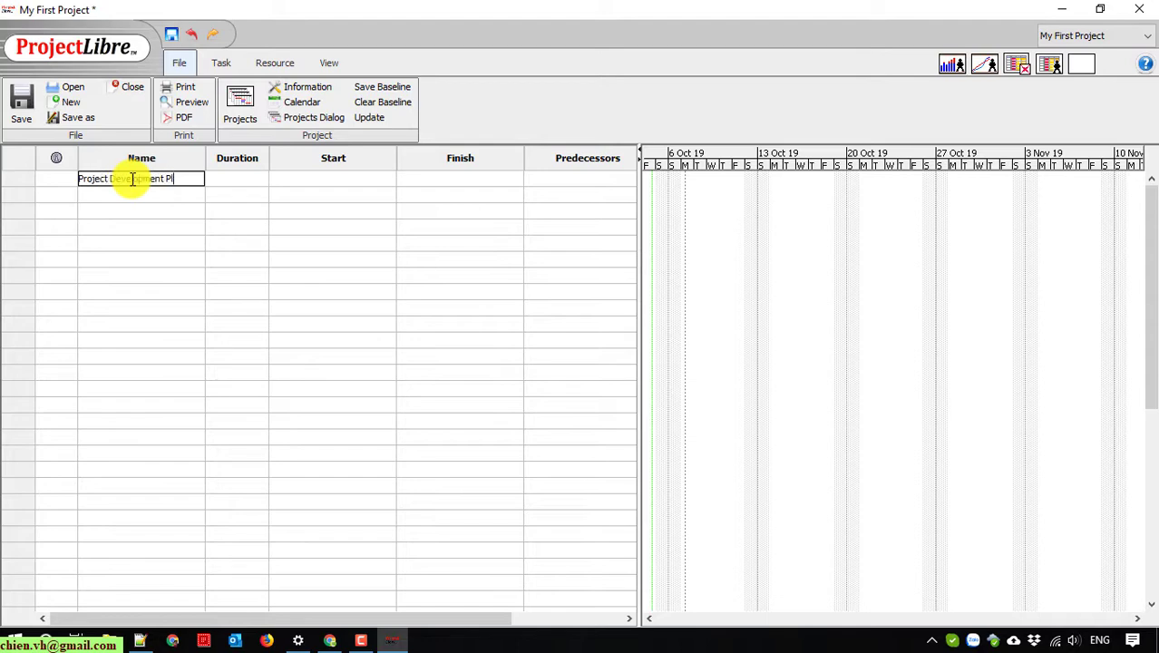
Step: Enter tasks Project Development Plan, Initial, Prepare documents and Prepare working environment, widening the Duration column
{"action": "type", "text": "an"}
{"action": "key", "text": "Return"}
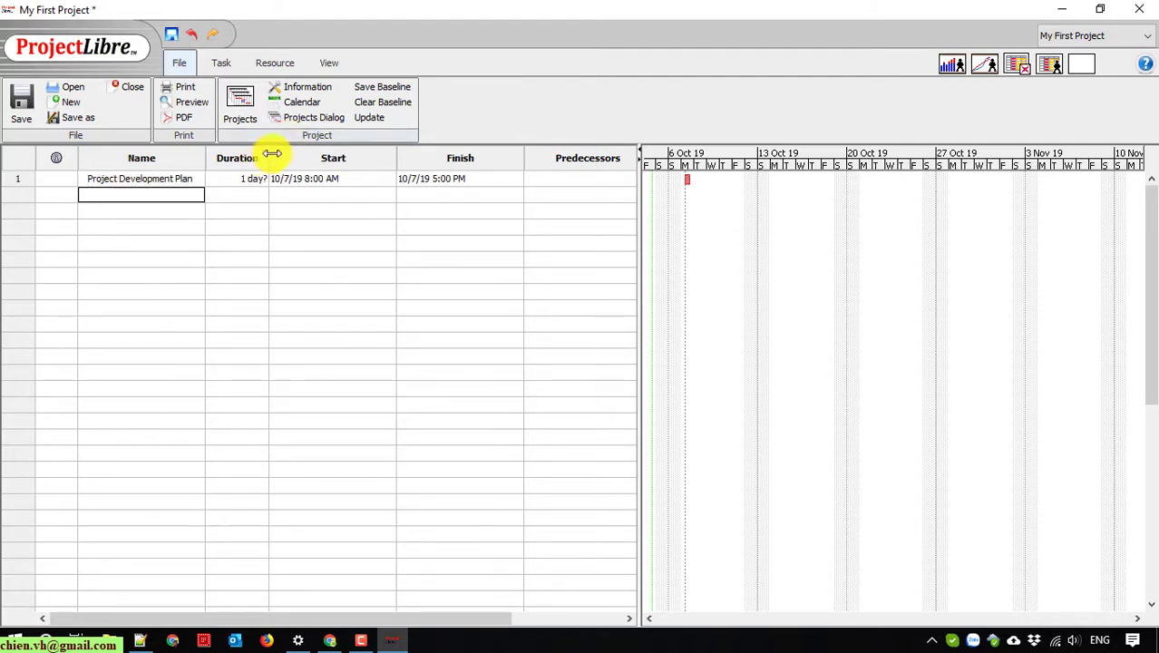
{"action": "left_click_drag", "start_coordinate": [268, 154], "coordinate": [279, 154]}
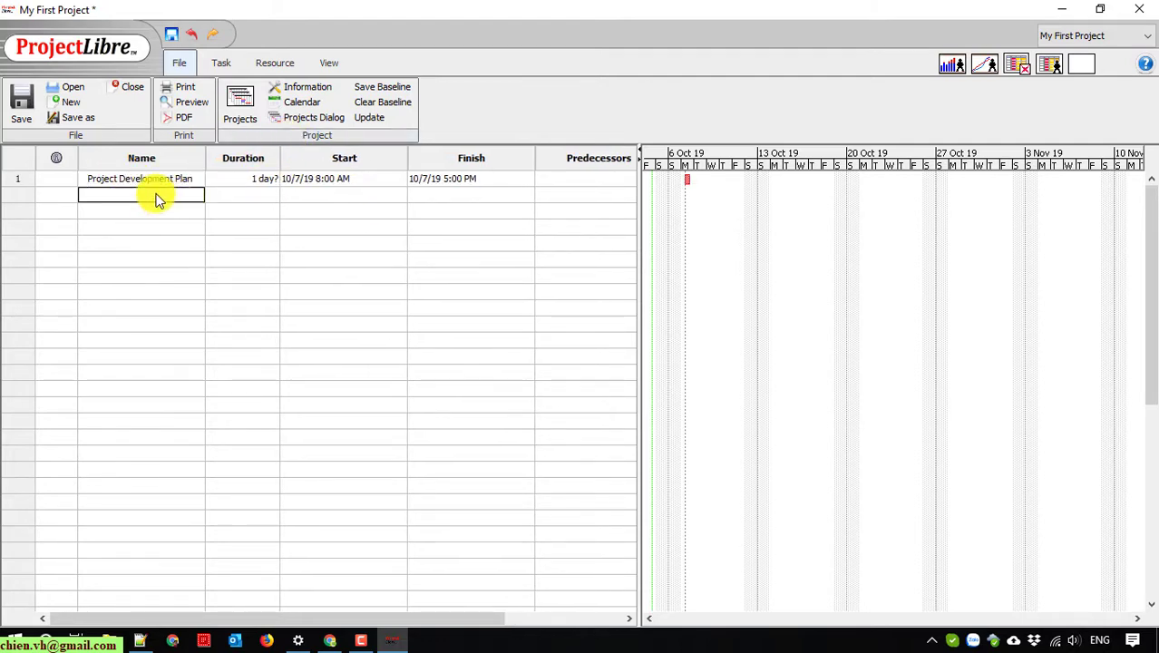
{"action": "left_click", "coordinate": [155, 202]}
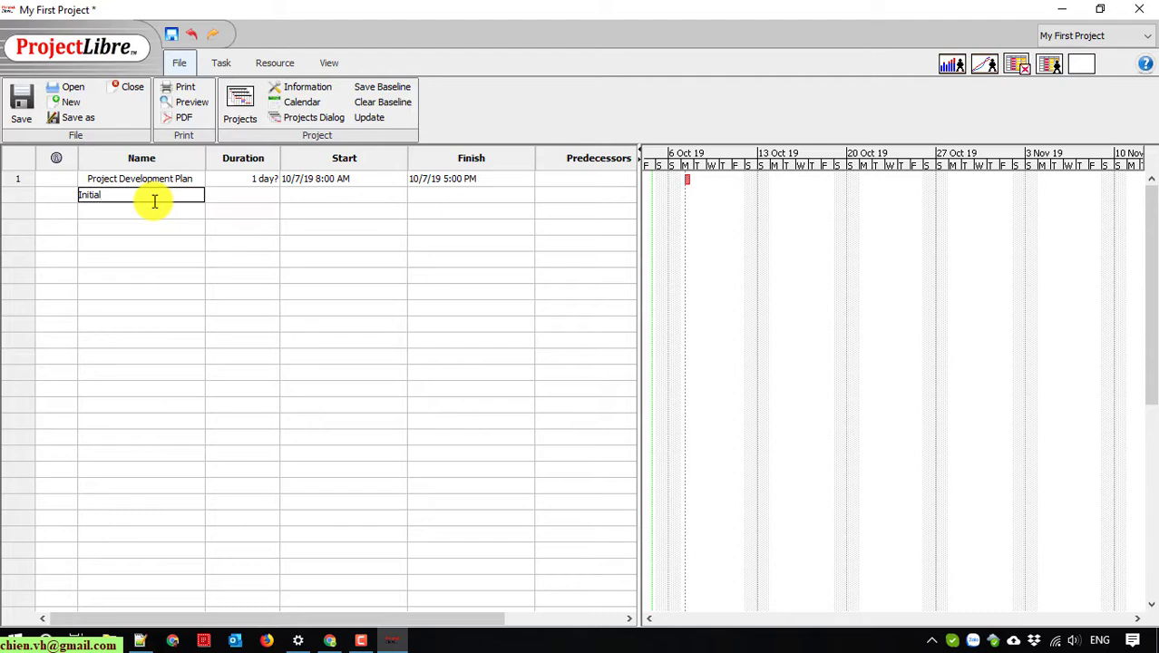
{"action": "key", "text": "Return"}
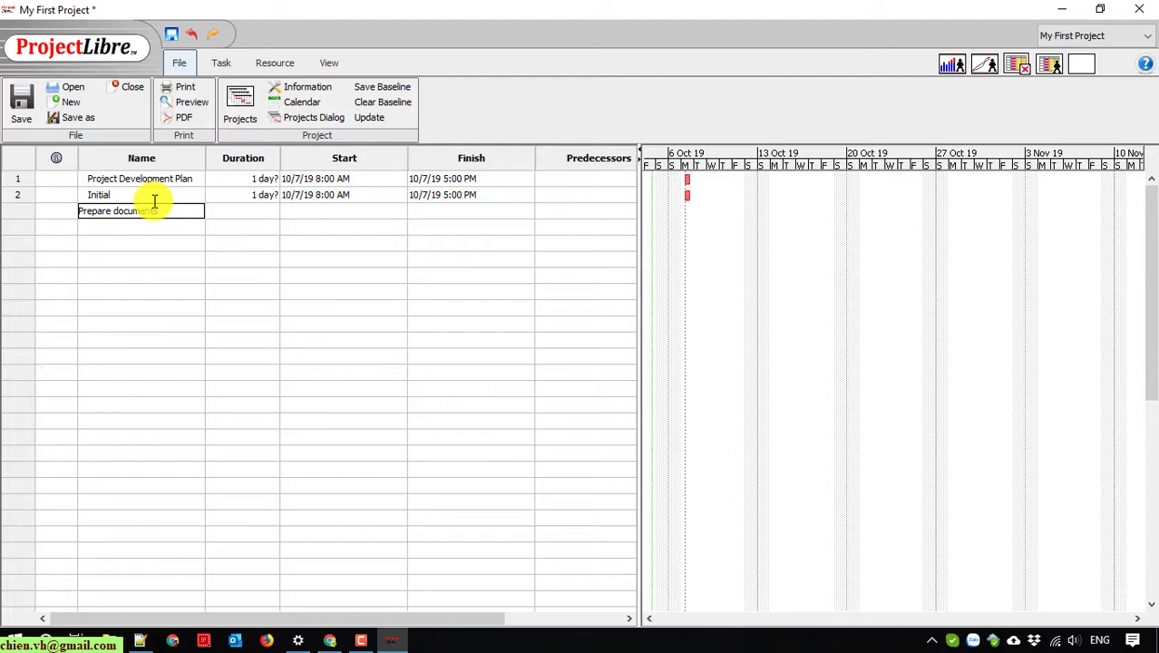
{"action": "key", "text": "Return"}
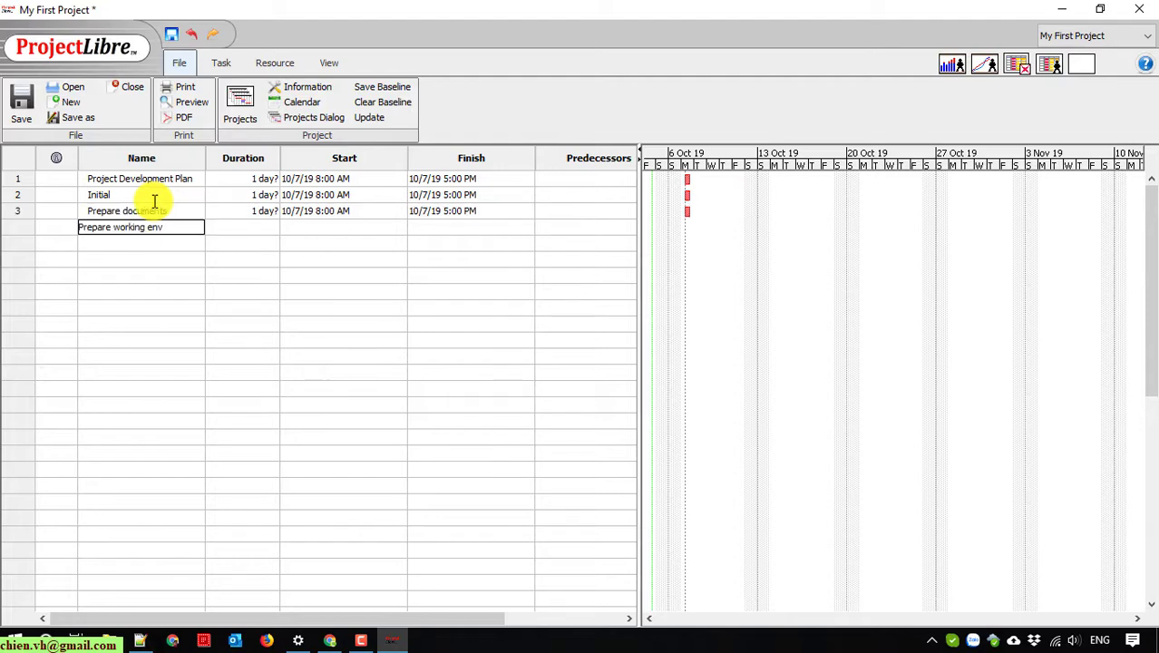
{"action": "type", "text": "Prepare working environment"}
{"action": "key", "text": "Return"}
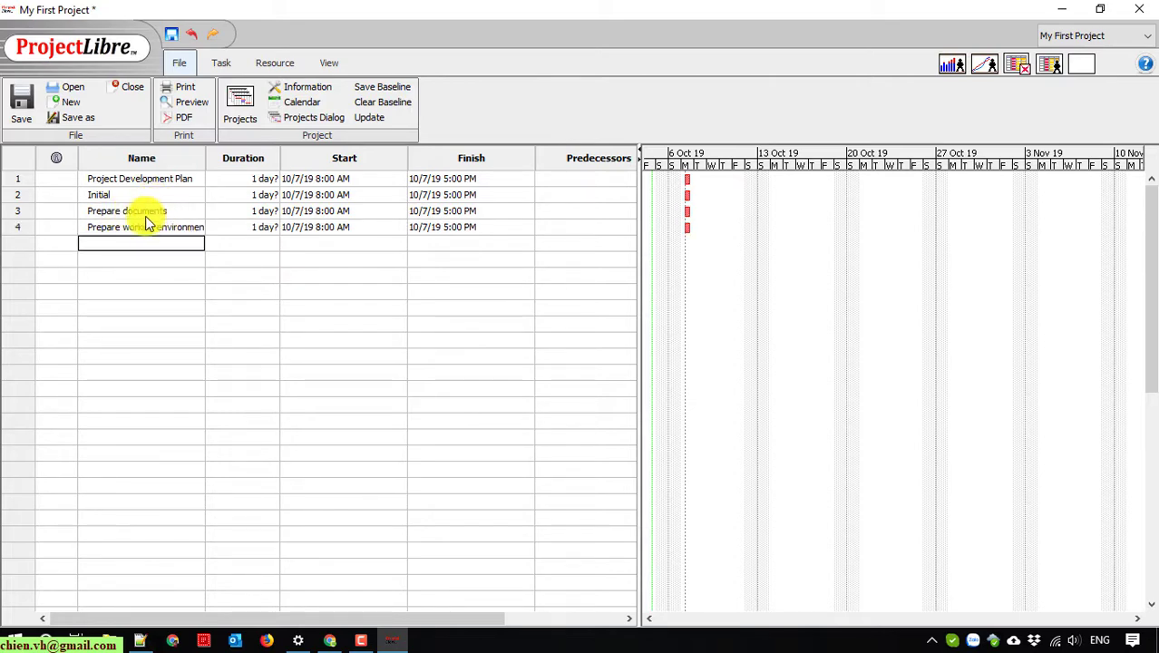
{"action": "left_click", "coordinate": [157, 213]}
{"action": "left_click", "coordinate": [180, 257]}
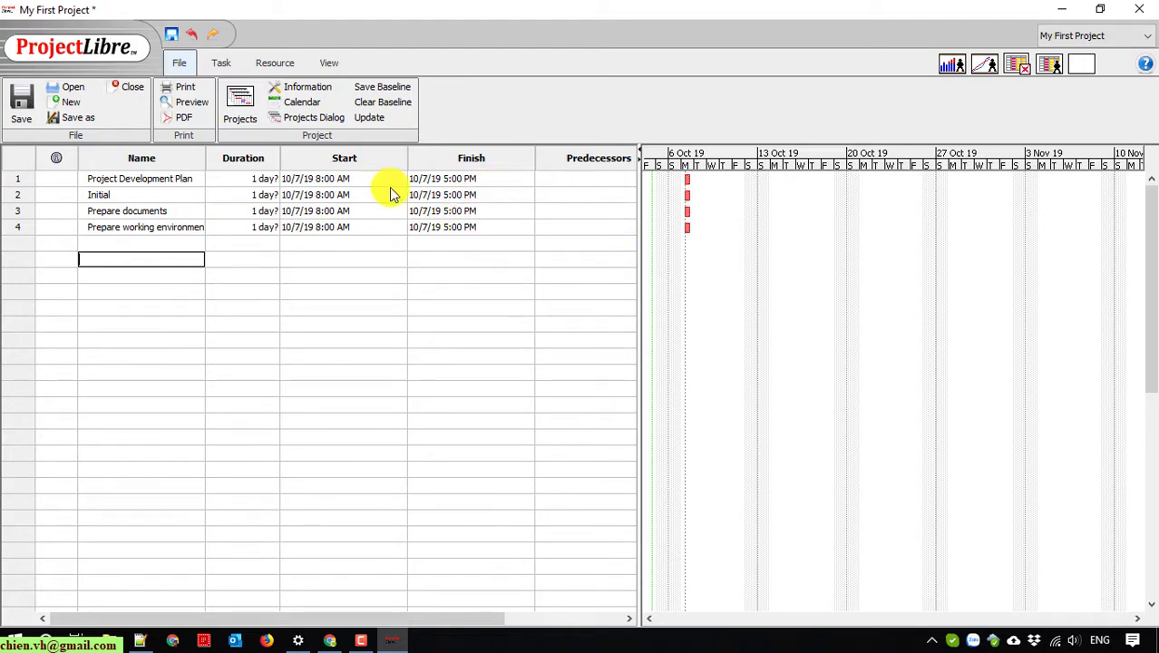
Step: Keep Initial at 1 day, set Prepare documents to 5 days and Prepare working environment to 2 days
{"action": "double_click", "coordinate": [261, 194]}
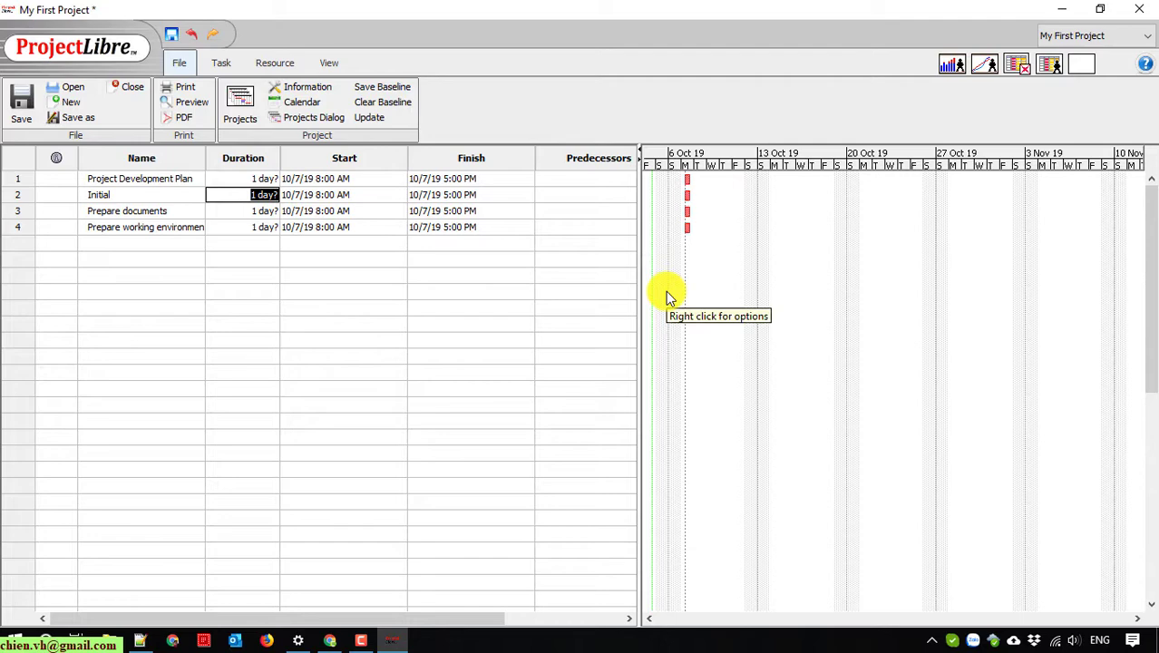
{"action": "key", "text": "Return"}
{"action": "type", "text": "5"}
{"action": "key", "text": "Return"}
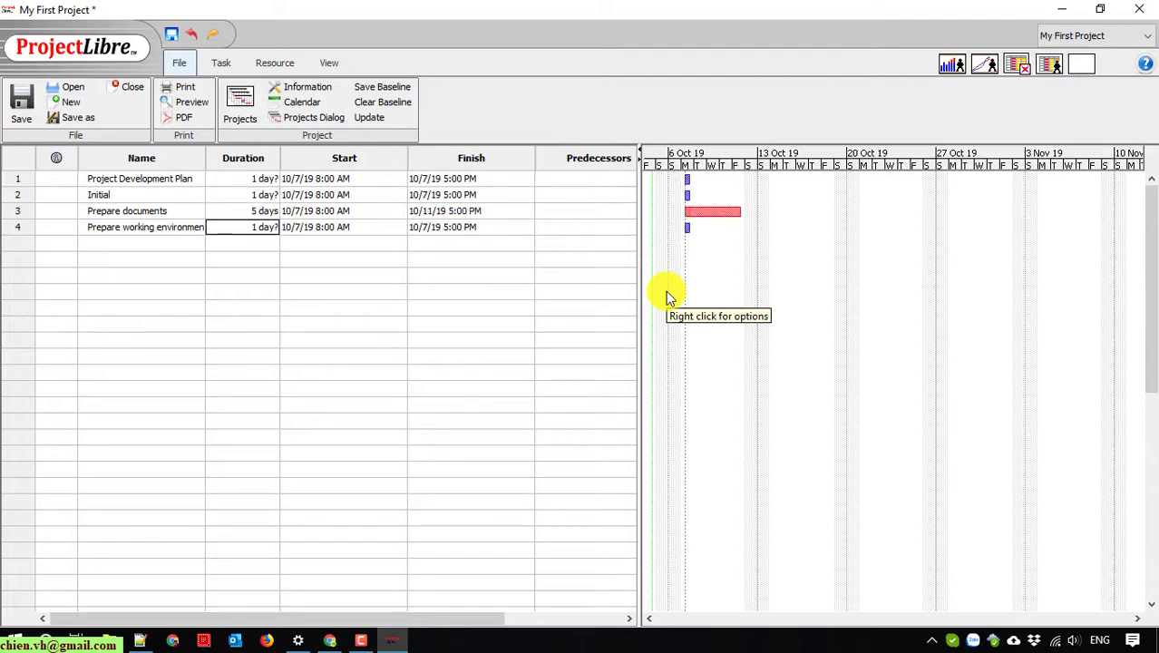
{"action": "type", "text": "2"}
{"action": "key", "text": "Return"}
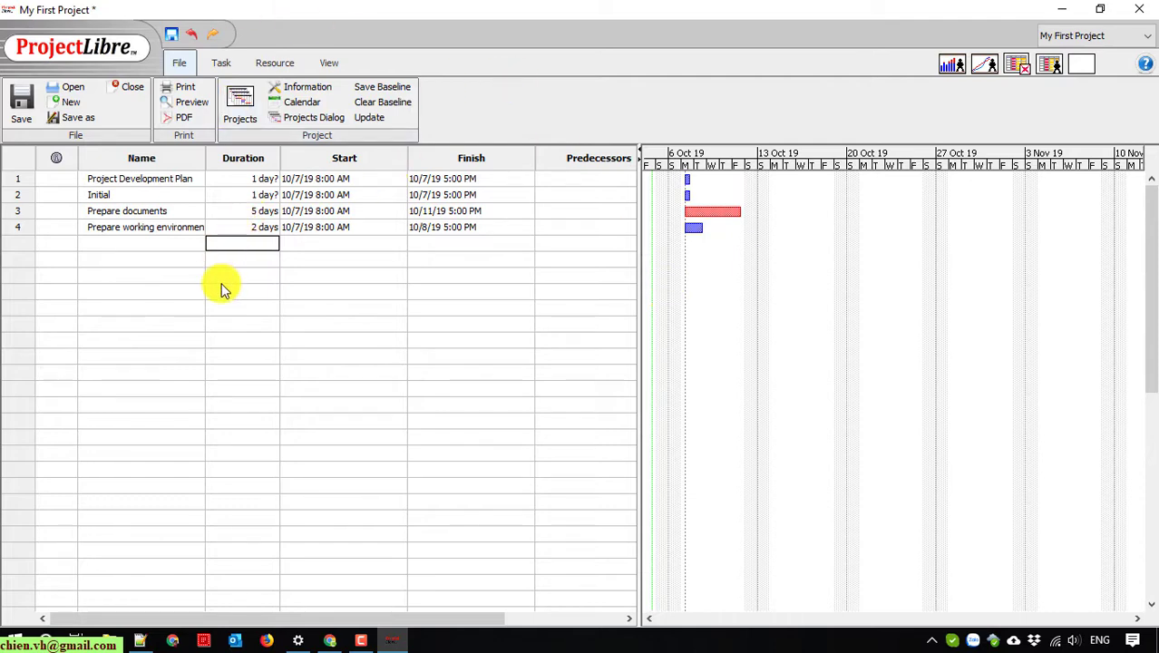
{"action": "left_click", "coordinate": [252, 214]}
{"action": "left_click", "coordinate": [254, 224]}
{"action": "left_click", "coordinate": [113, 274]}
{"action": "left_click", "coordinate": [221, 62]}
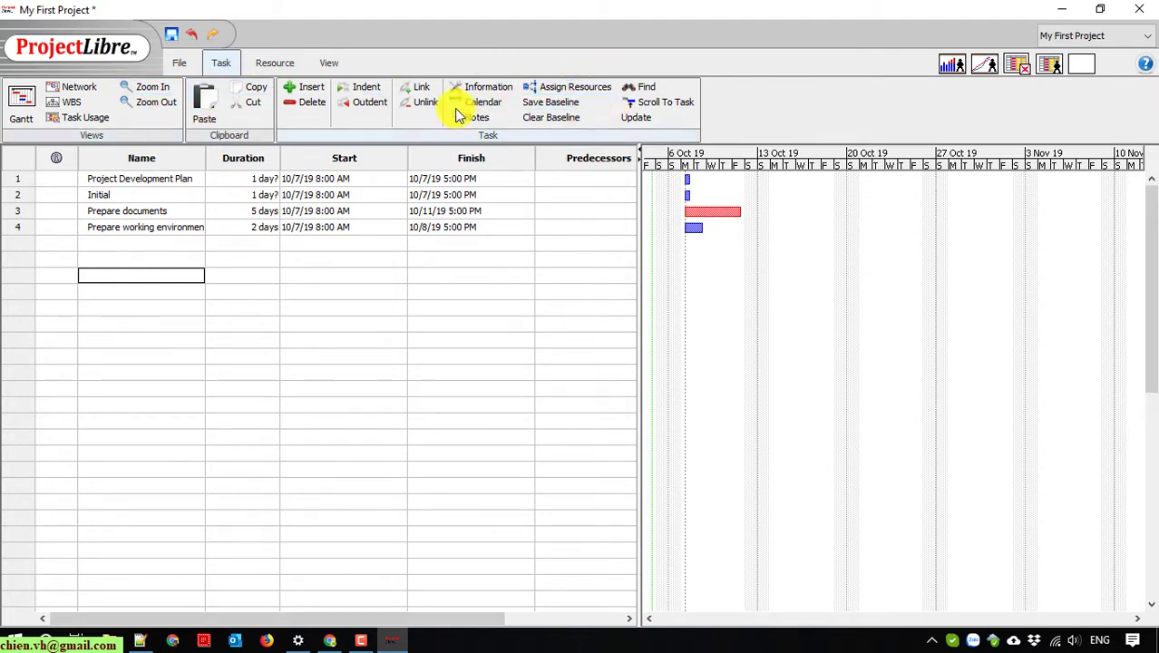
Step: Browse the Resource, View and File ribbon tabs
{"action": "left_click", "coordinate": [275, 63]}
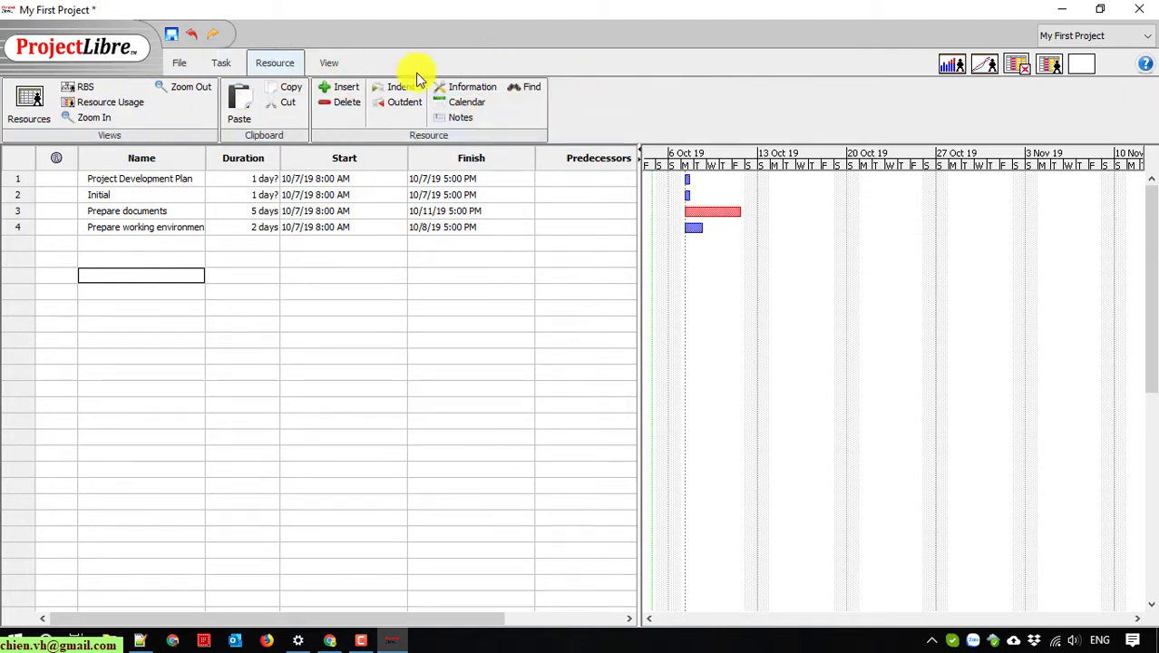
{"action": "left_click", "coordinate": [330, 63]}
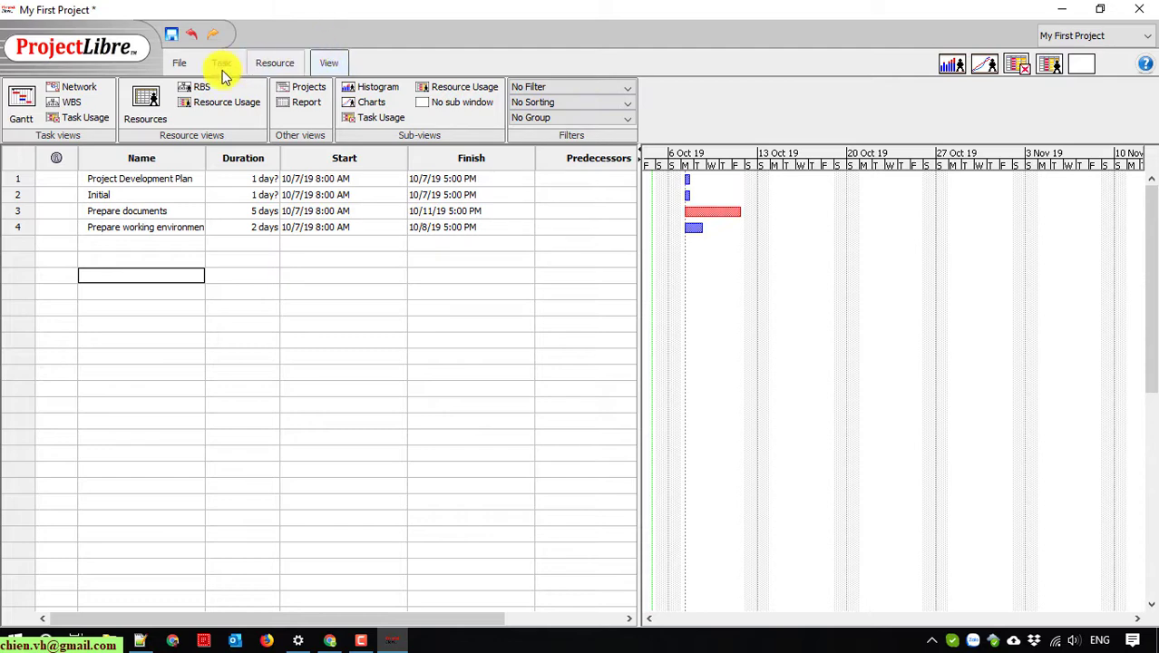
{"action": "left_click", "coordinate": [179, 63]}
{"action": "left_click", "coordinate": [127, 308]}
Step: Save the project to the Desktop as My First Project.pod
{"action": "key", "text": "ctrl+s"}
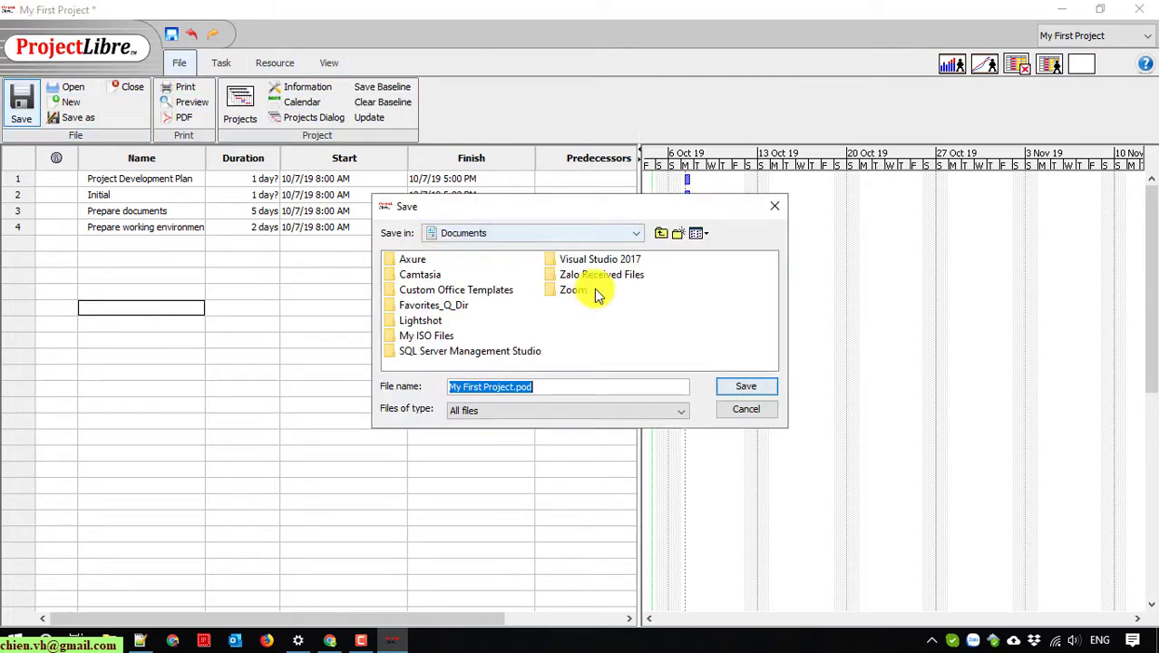
{"action": "left_click", "coordinate": [536, 234]}
{"action": "left_click", "coordinate": [532, 252]}
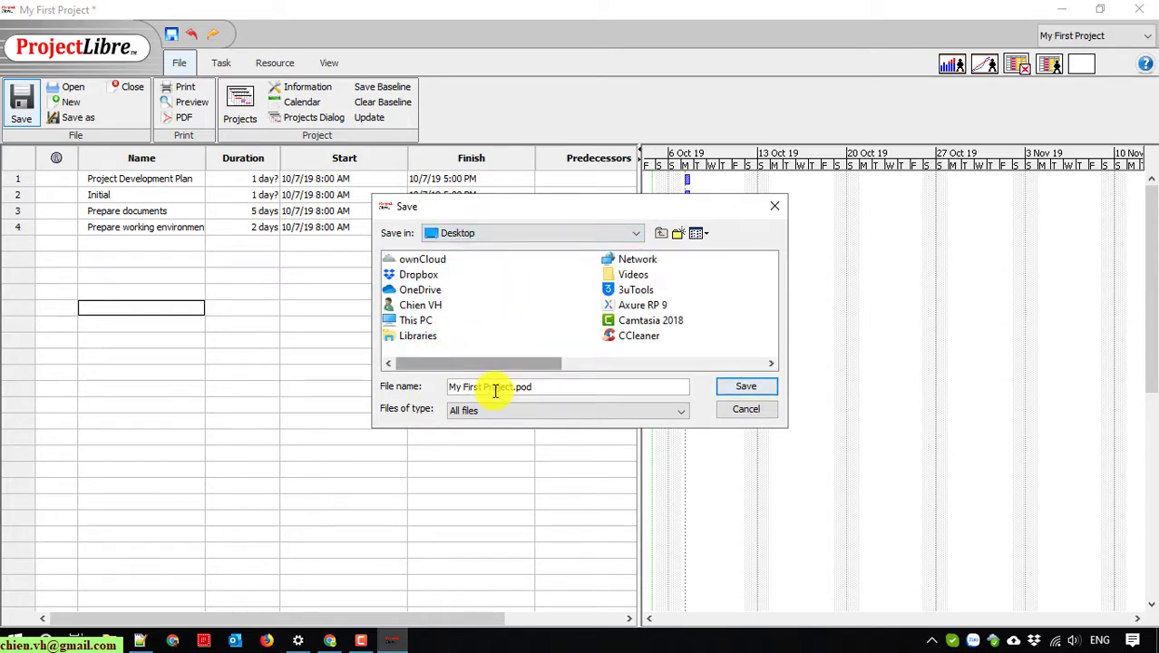
{"action": "left_click", "coordinate": [614, 238]}
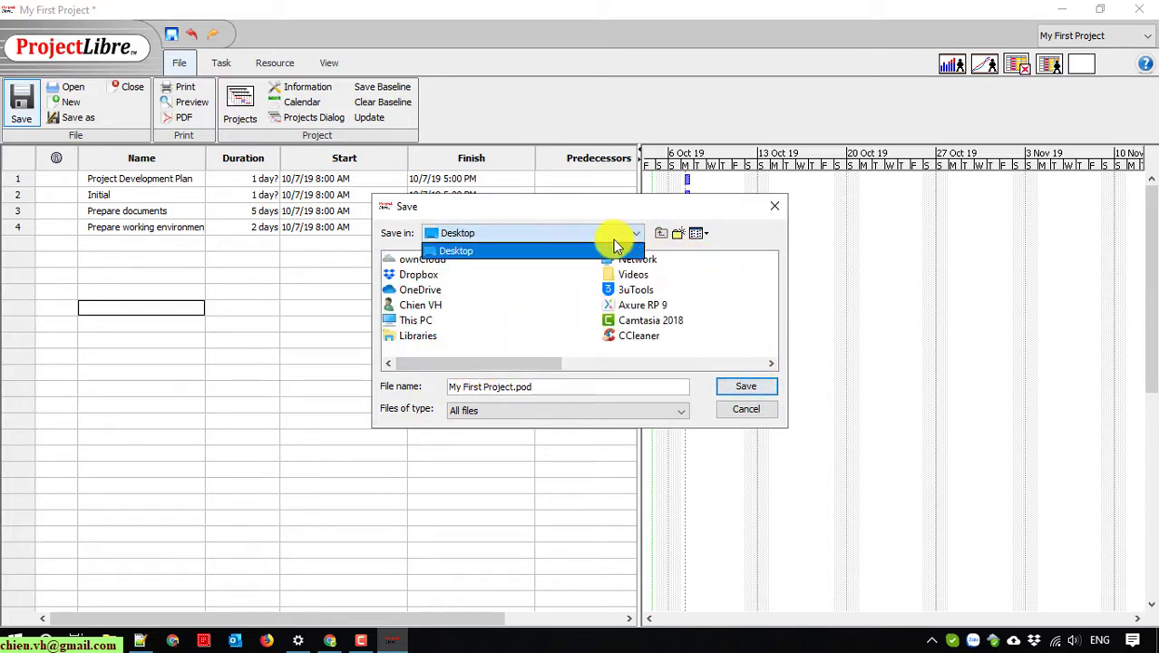
{"action": "left_click", "coordinate": [726, 386]}
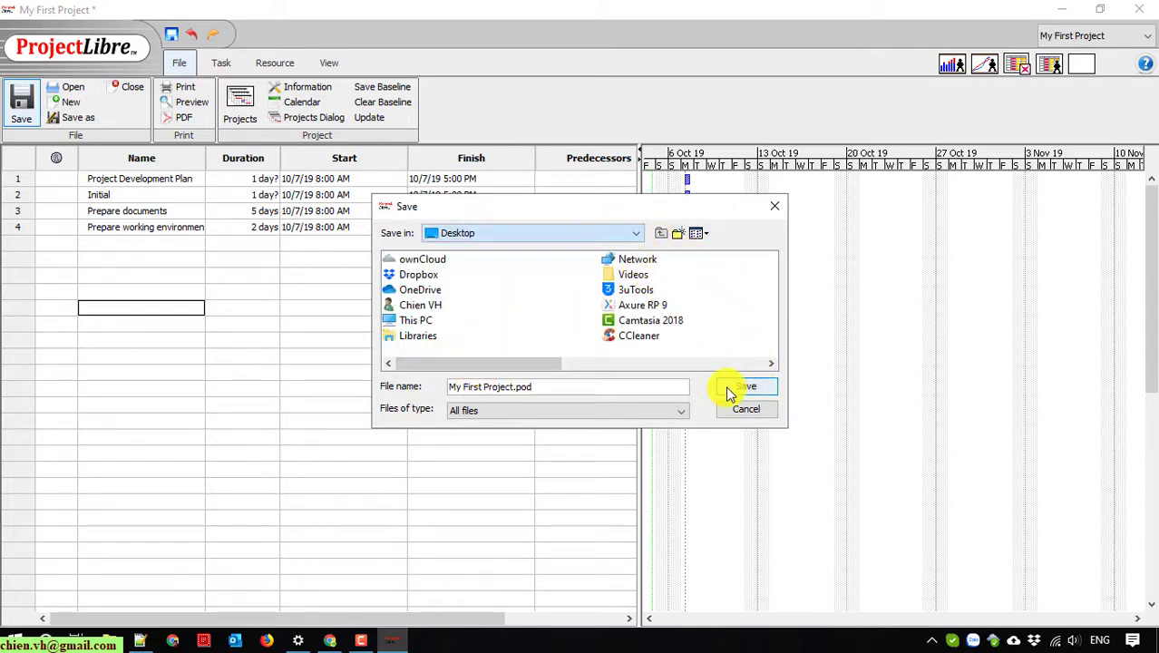
{"action": "left_click", "coordinate": [726, 386]}
{"action": "scroll", "coordinate": [290, 385], "scroll_direction": "right", "scroll_amount": 3}
{"action": "scroll", "coordinate": [290, 385], "scroll_direction": "left", "scroll_amount": 3}
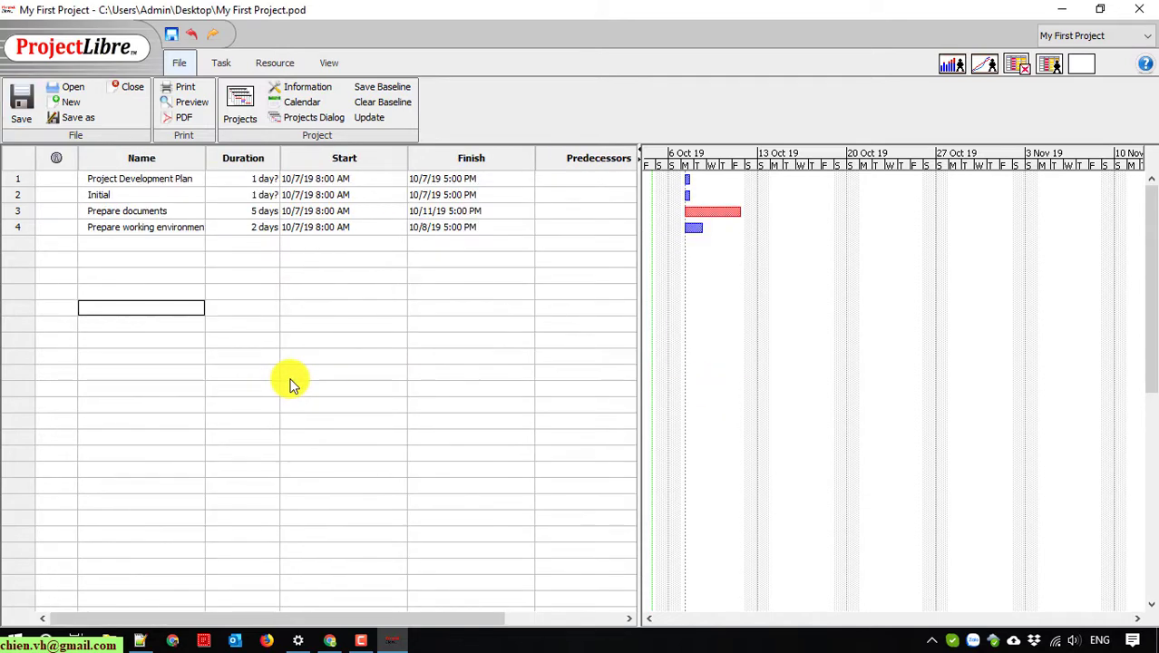
Step: Give Initial, Prepare documents and Prepare working environment predecessors 1, 2 and 3
{"action": "left_click", "coordinate": [579, 196]}
{"action": "type", "text": "1"}
{"action": "key", "text": "Return"}
{"action": "type", "text": "2"}
{"action": "key", "text": "Return"}
{"action": "type", "text": "3"}
{"action": "key", "text": "Return"}
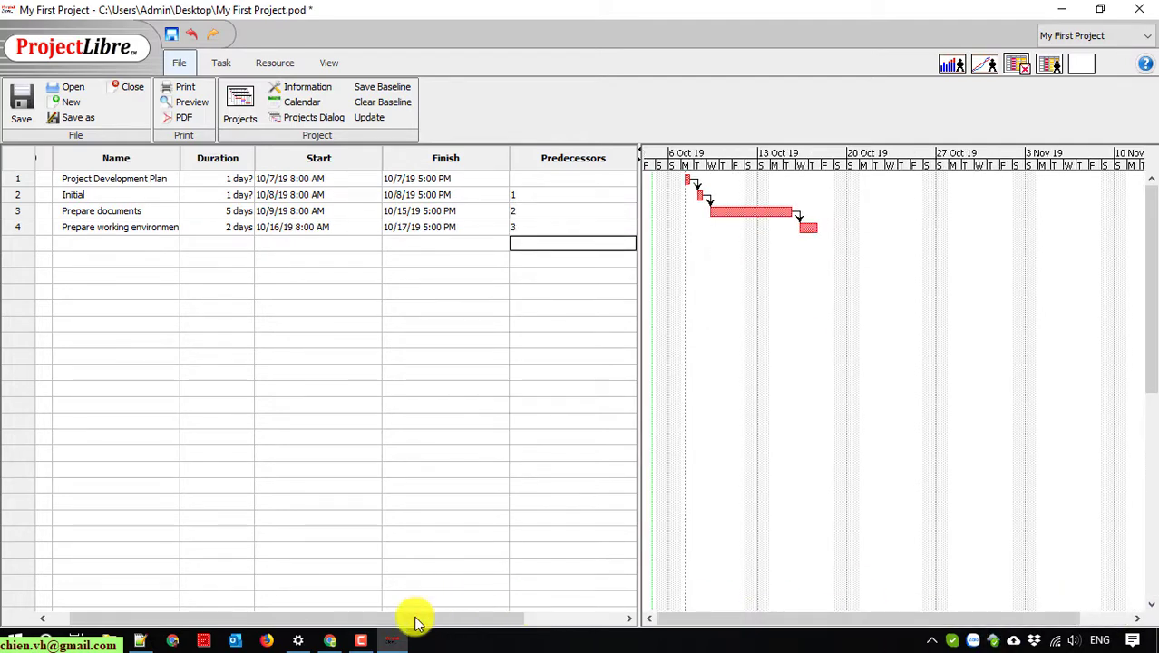
{"action": "scroll", "coordinate": [531, 622], "scroll_direction": "right", "scroll_amount": 3}
{"action": "scroll", "coordinate": [531, 622], "scroll_direction": "left", "scroll_amount": 3}
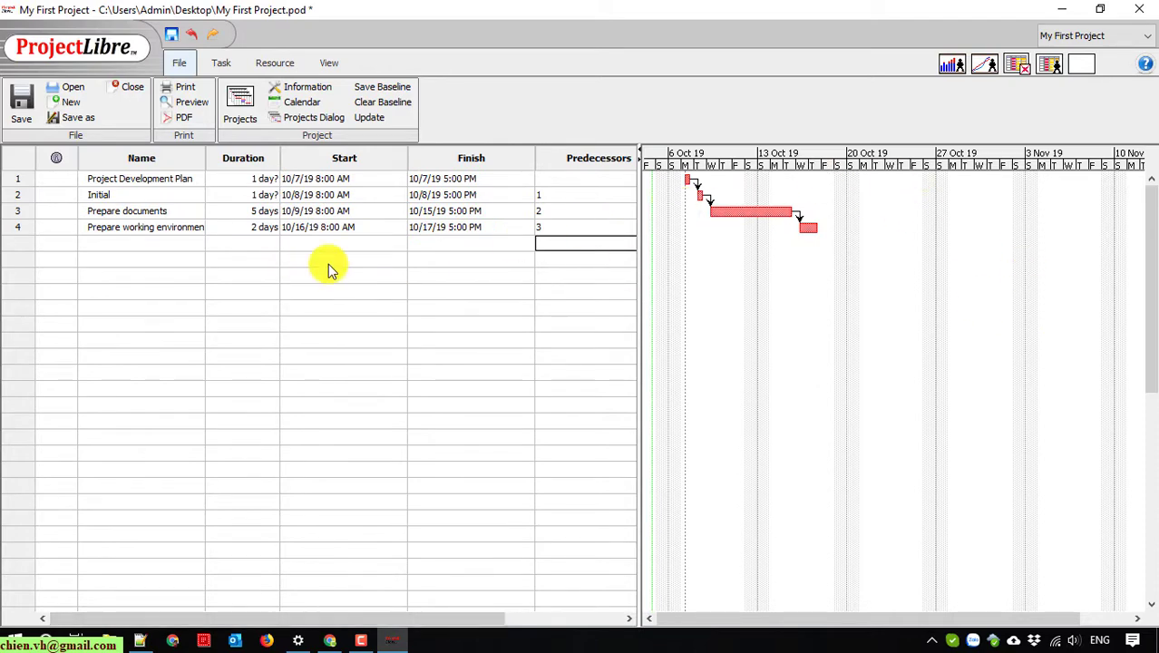
{"action": "left_click", "coordinate": [140, 307]}
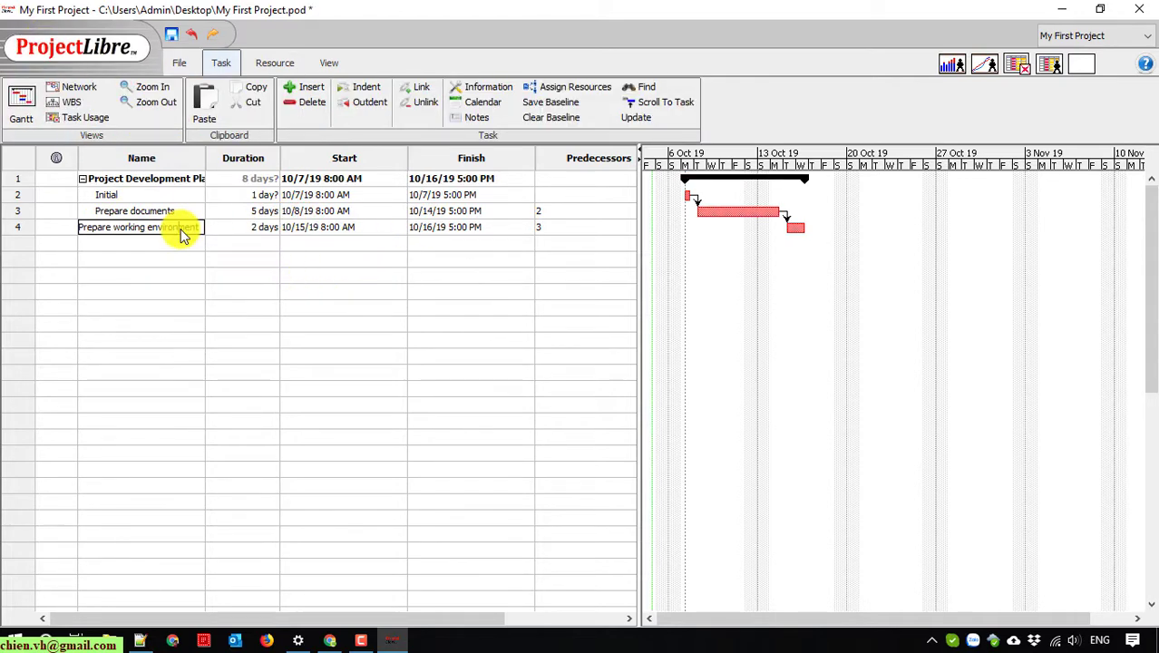
Step: Indent Prepare documents and Prepare working environment under Initial
{"action": "left_click", "coordinate": [28, 211]}
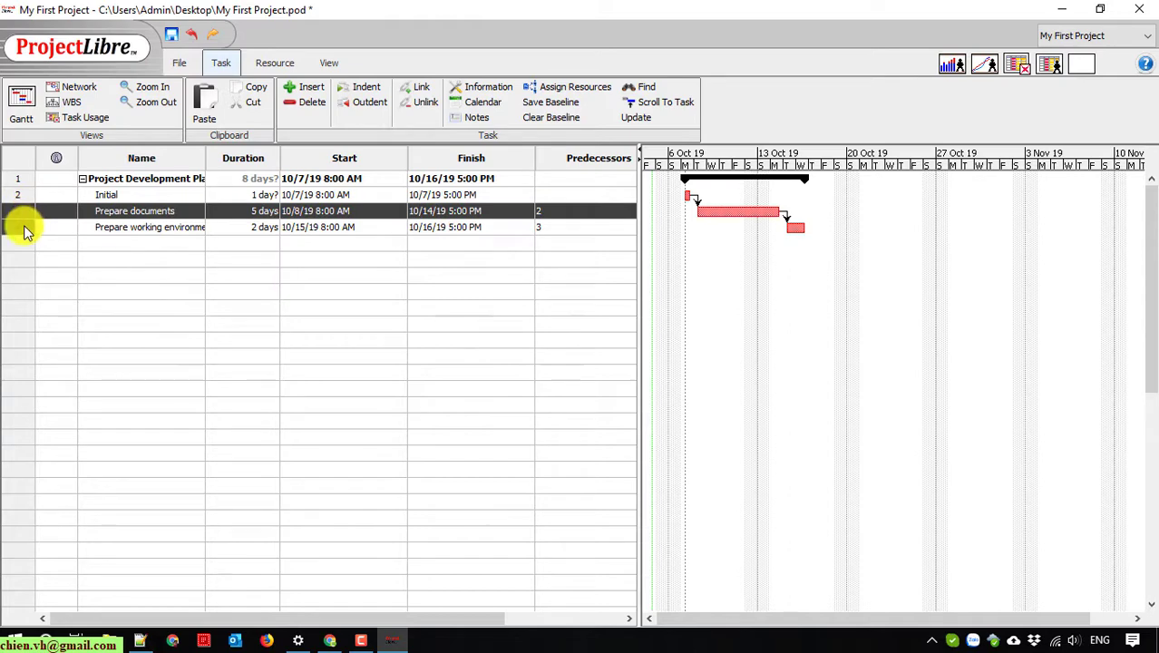
{"action": "left_click", "coordinate": [26, 230], "text": "shift"}
{"action": "left_click", "coordinate": [369, 88]}
{"action": "left_click", "coordinate": [103, 357]}
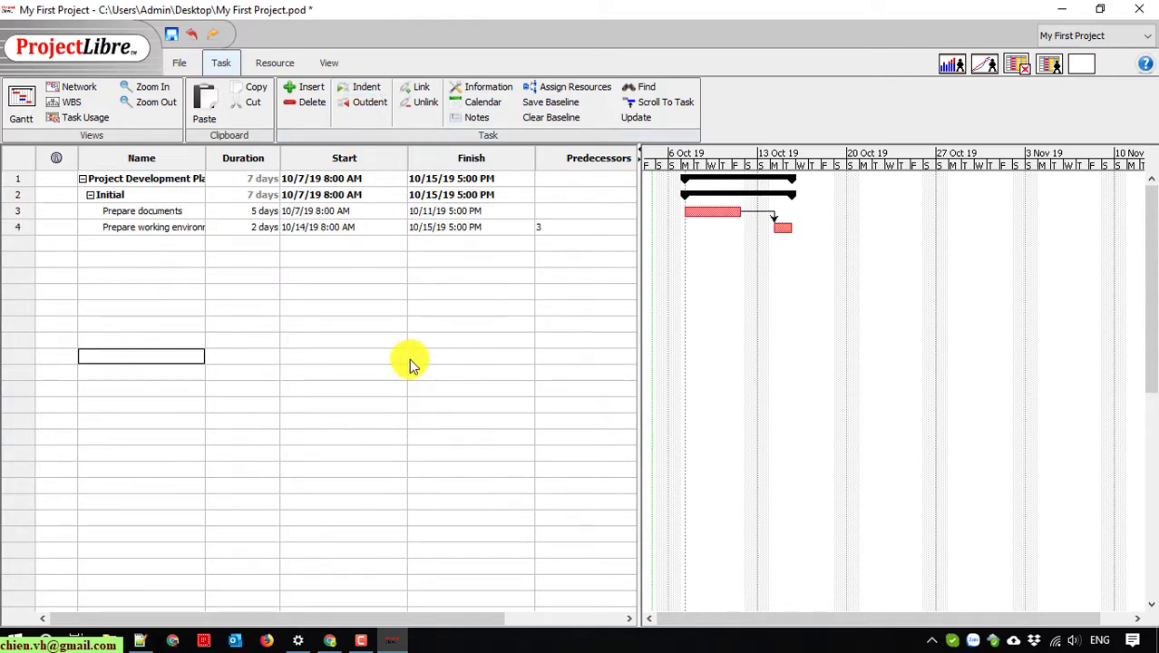
Step: Widen the Name column, narrow the Duration column slightly, and review Prepare documents' predecessor
{"action": "left_click_drag", "start_coordinate": [211, 153], "coordinate": [231, 153]}
{"action": "left_click", "coordinate": [225, 158]}
{"action": "left_click", "coordinate": [176, 370]}
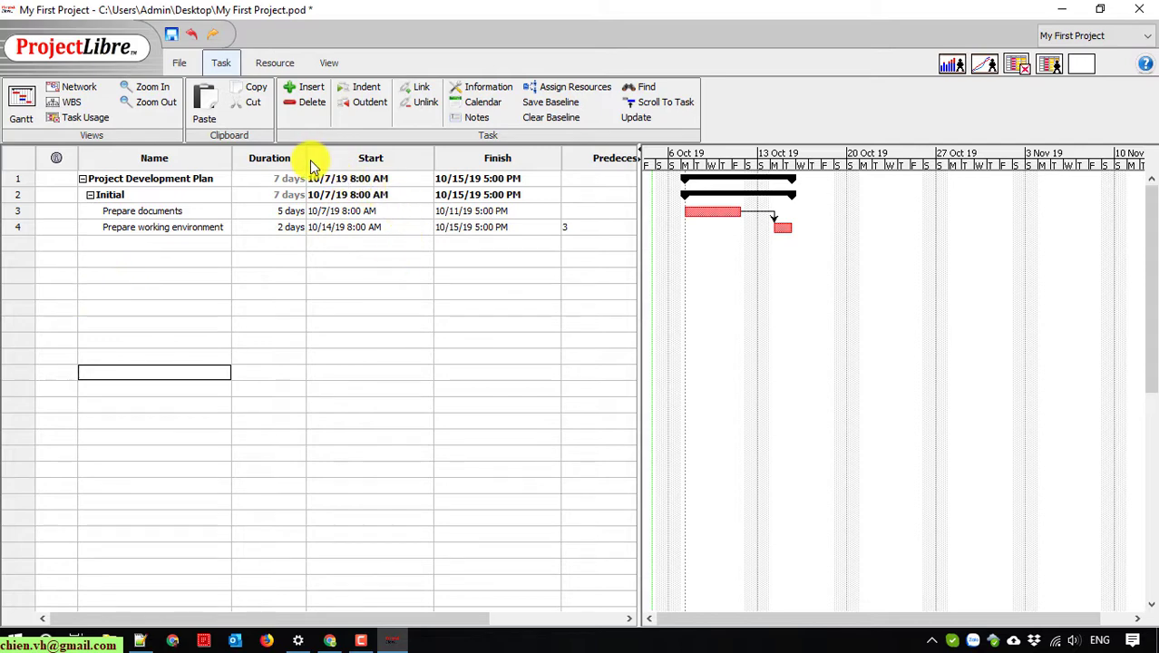
{"action": "left_click_drag", "start_coordinate": [308, 158], "coordinate": [302, 165]}
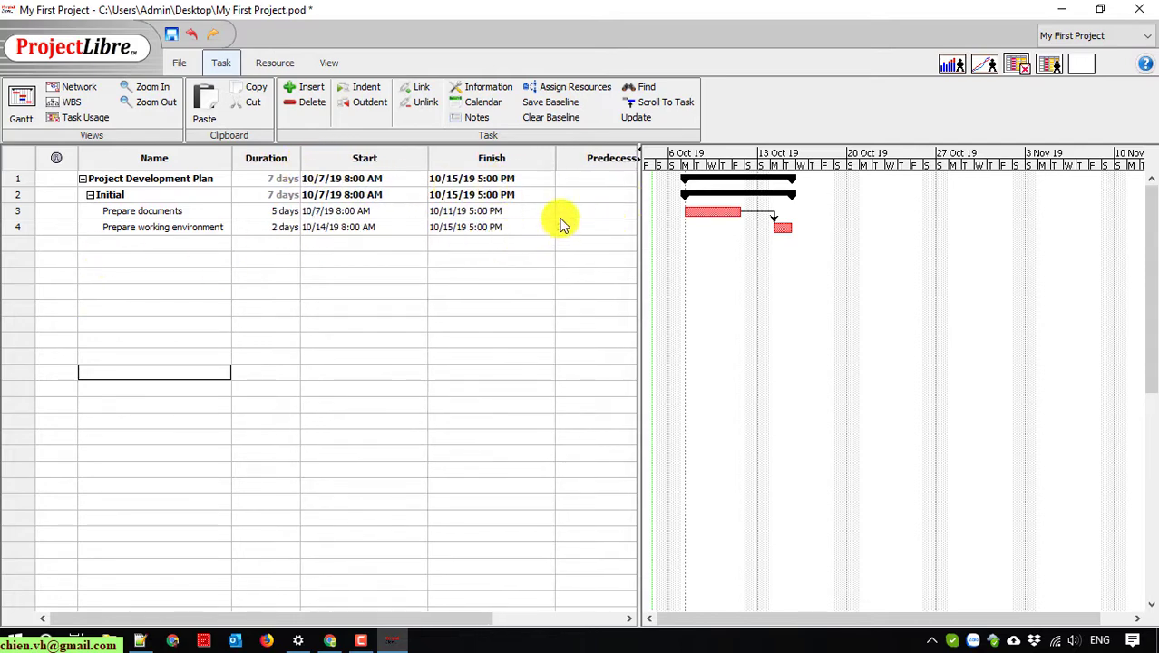
{"action": "left_click", "coordinate": [581, 212]}
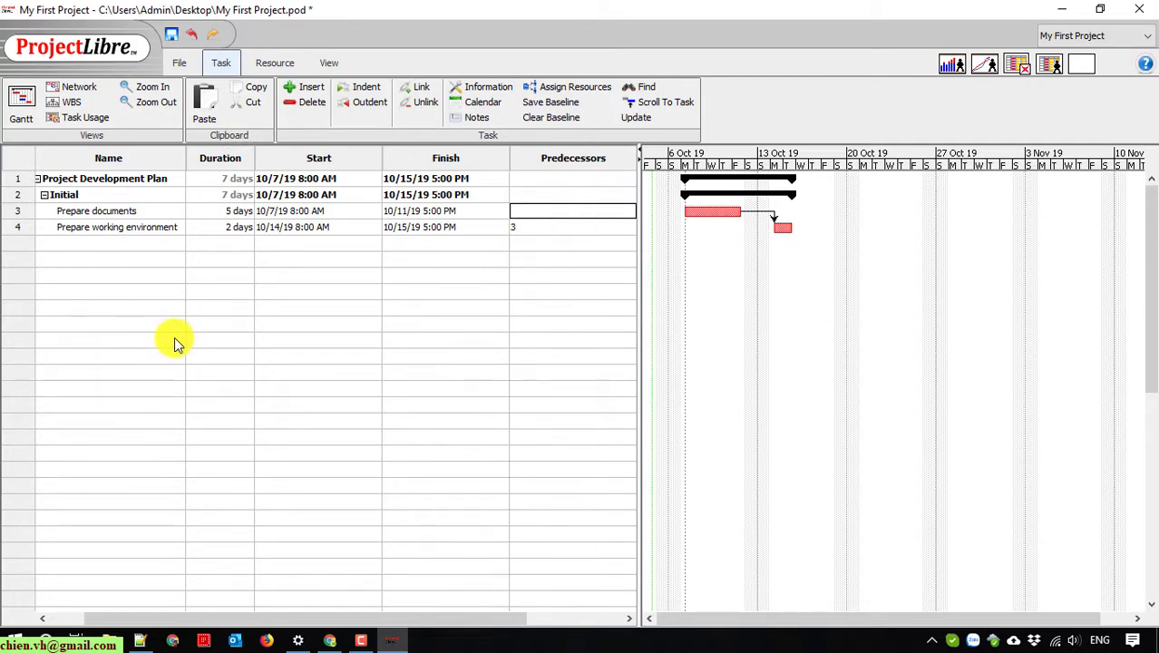
{"action": "left_click_drag", "start_coordinate": [513, 618], "coordinate": [430, 552]}
{"action": "left_click", "coordinate": [164, 402]}
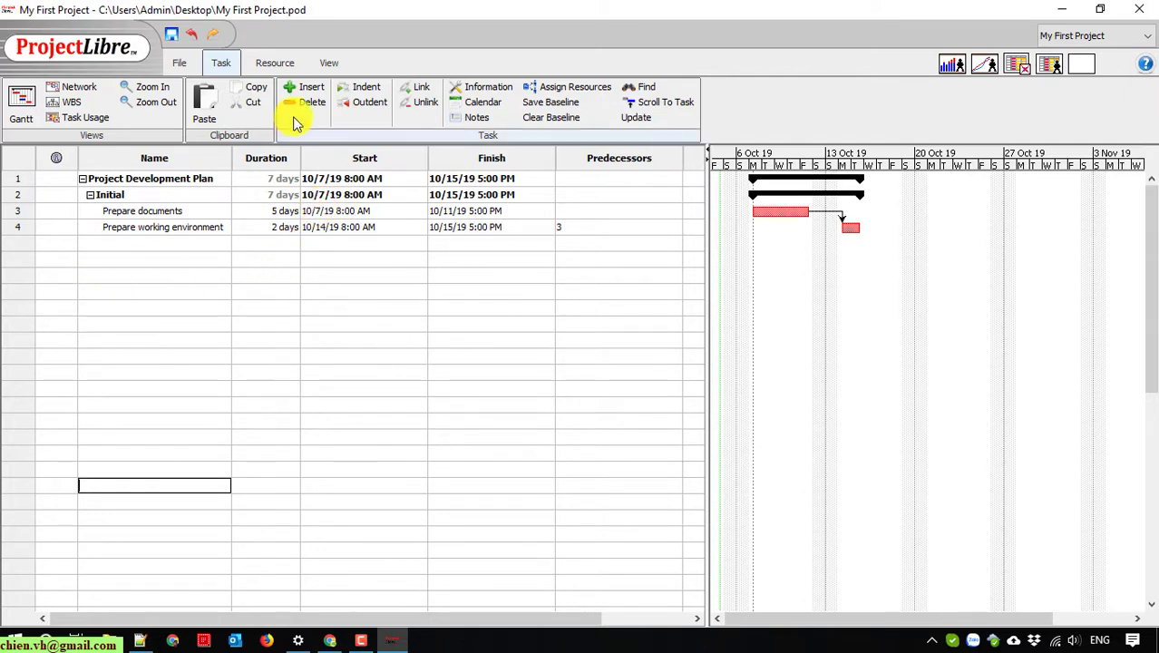
Step: Check the project's print preview, then close it
{"action": "left_click", "coordinate": [177, 62]}
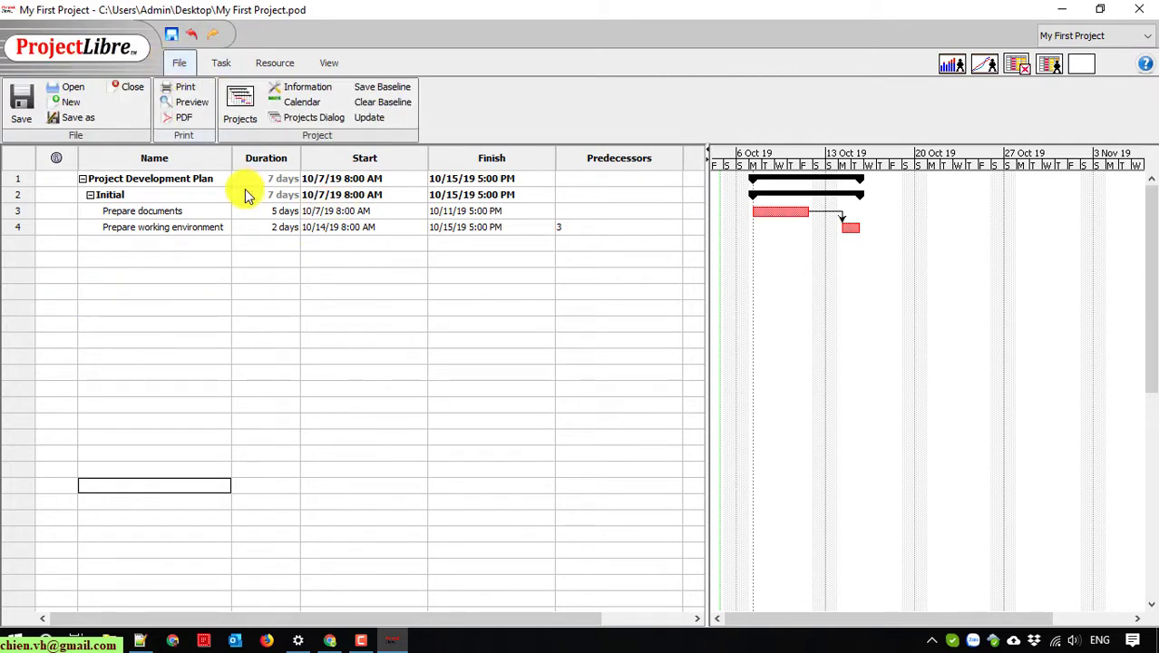
{"action": "left_click", "coordinate": [189, 102]}
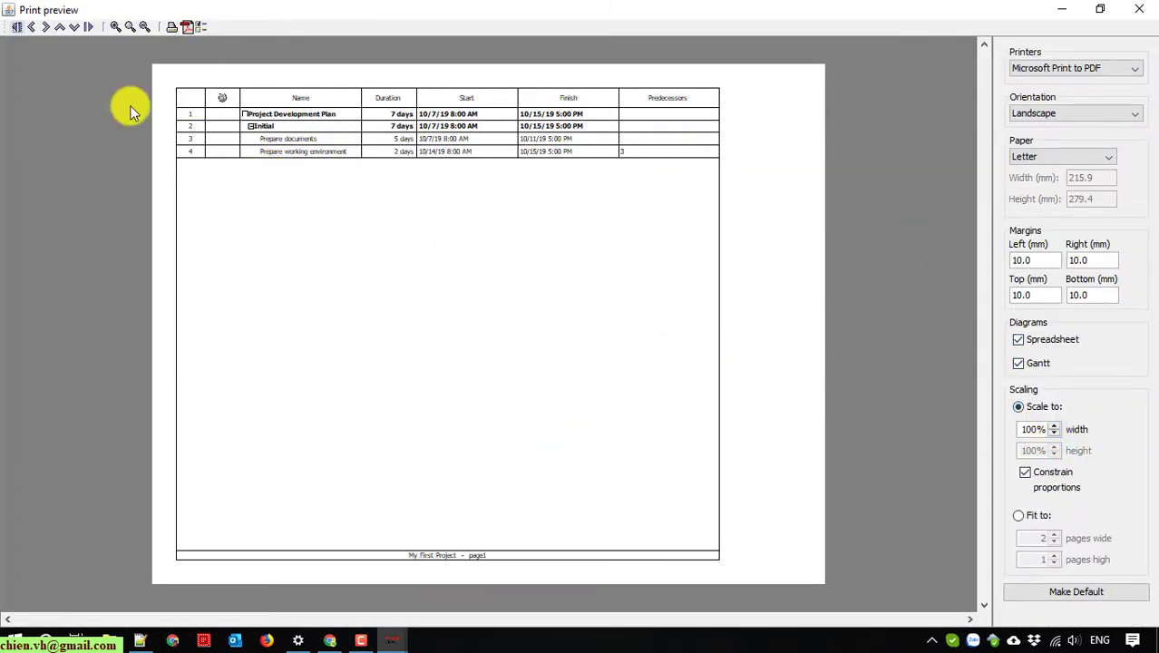
{"action": "left_click", "coordinate": [1144, 11]}
Step: Export the plan as My First Project.pdf to the Desktop and minimize ProjectLibre
{"action": "left_click", "coordinate": [175, 121]}
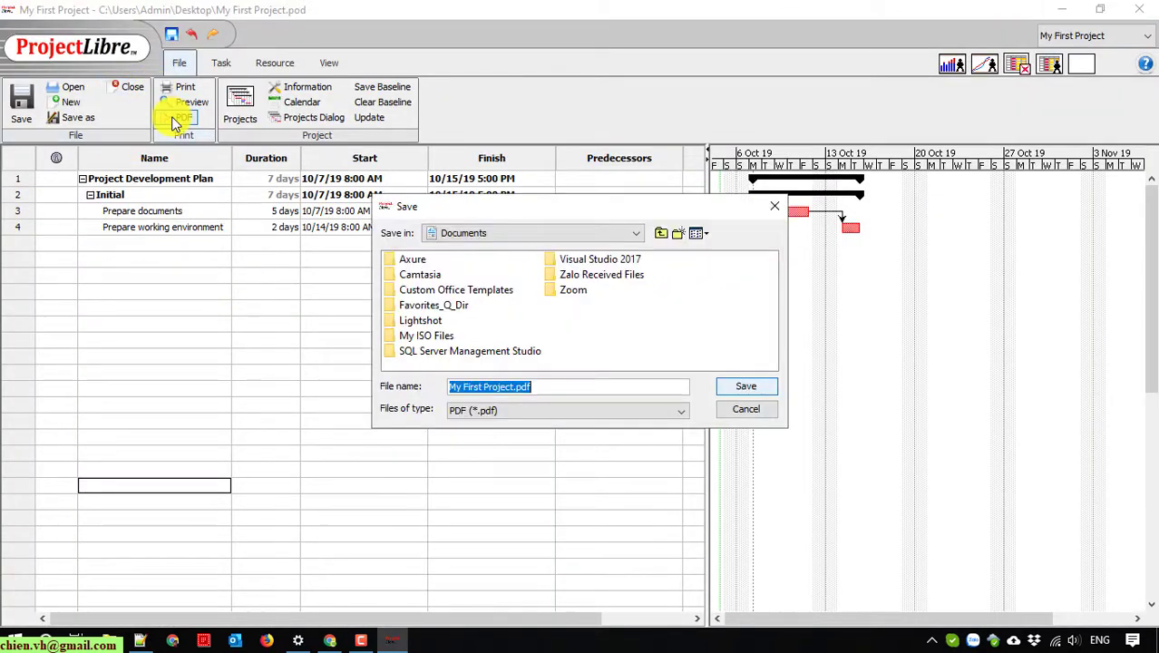
{"action": "left_click", "coordinate": [636, 233]}
{"action": "left_click", "coordinate": [535, 251]}
{"action": "left_click", "coordinate": [744, 386]}
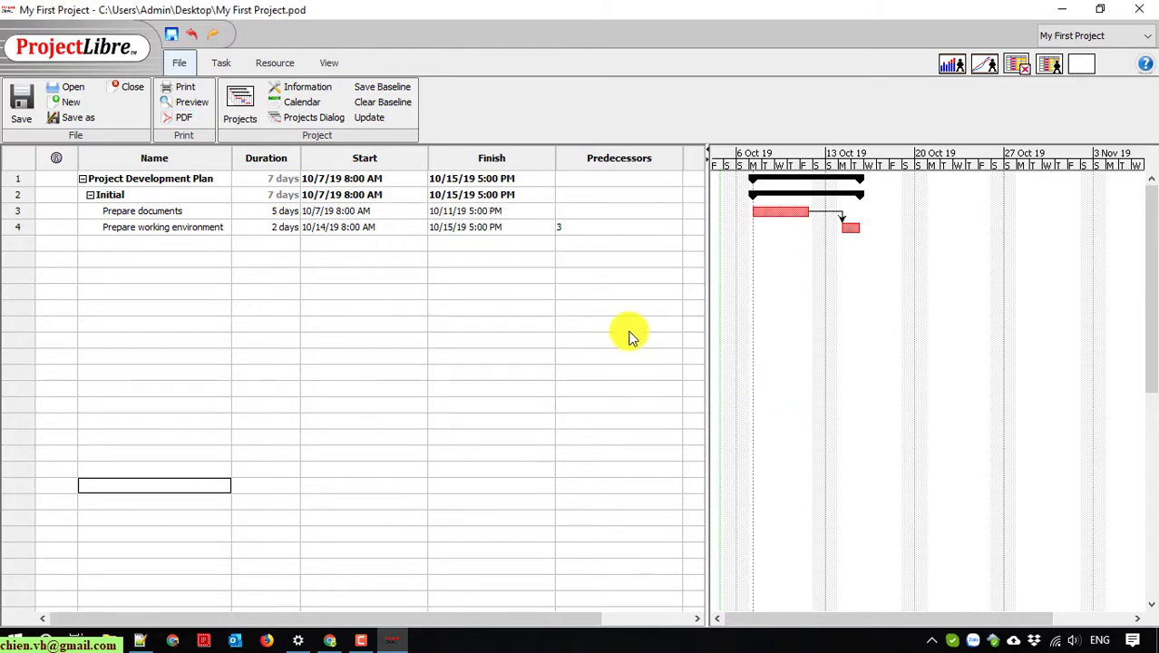
{"action": "left_click", "coordinate": [1063, 9]}
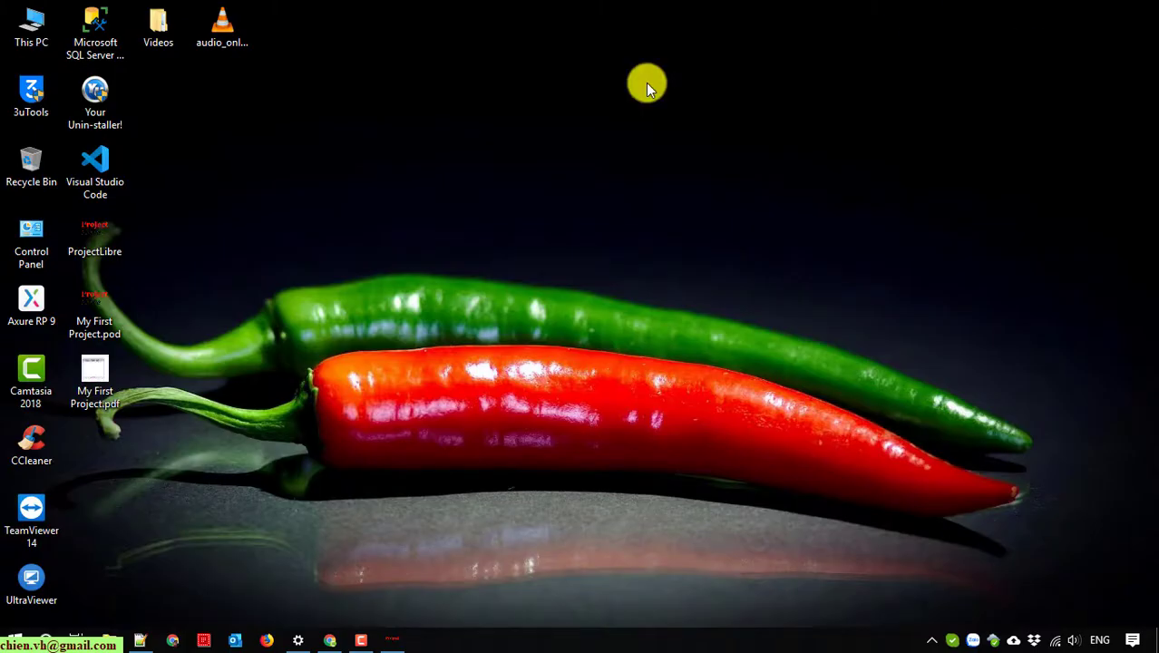
Step: Open My First Project.pdf in Foxit and scroll through its task table and Gantt pages
{"action": "double_click", "coordinate": [91, 386]}
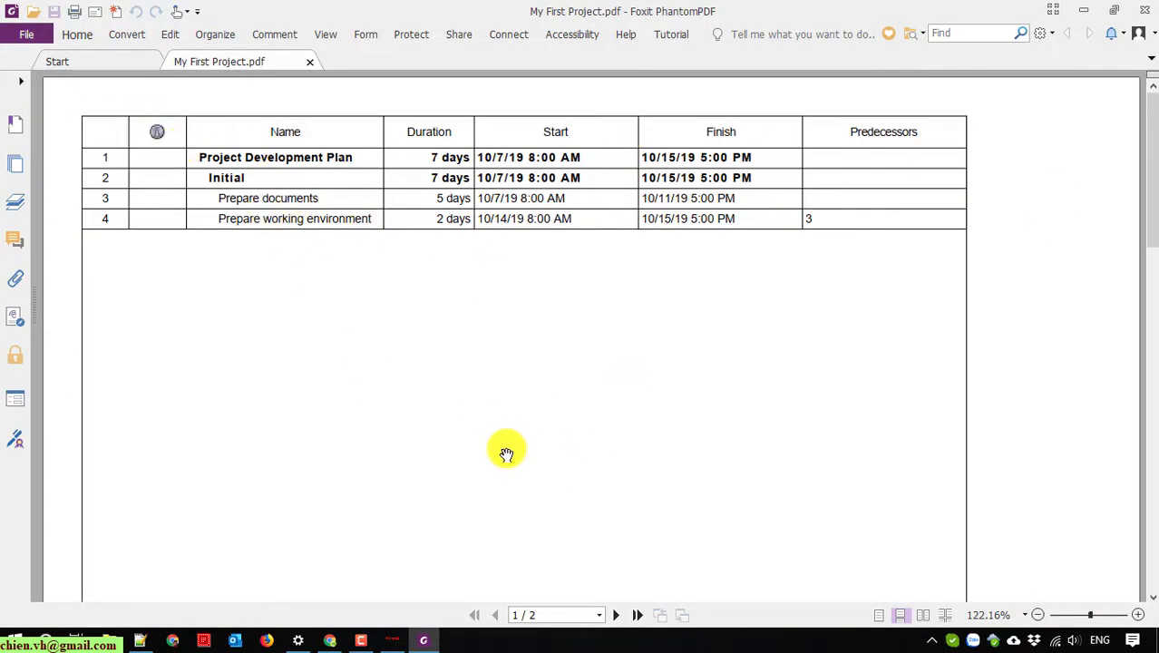
{"action": "scroll", "coordinate": [505, 456], "scroll_direction": "down", "scroll_amount": 5}
{"action": "scroll", "coordinate": [505, 458], "scroll_direction": "down", "scroll_amount": 5}
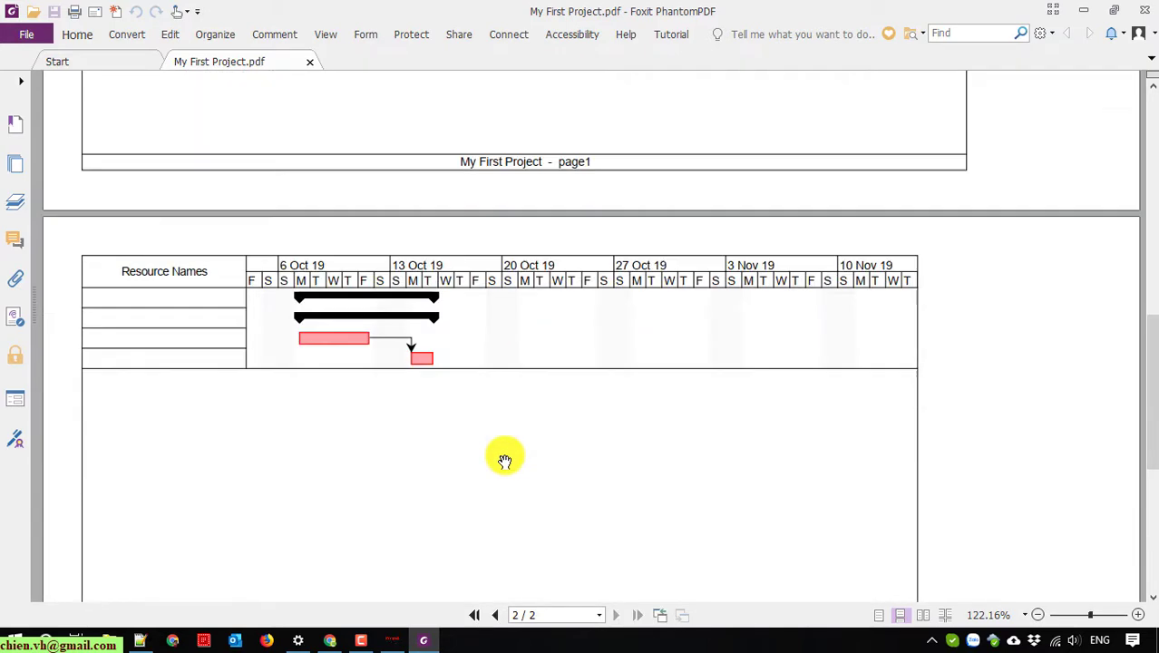
{"action": "scroll", "coordinate": [263, 272], "scroll_direction": "down", "scroll_amount": 2}
{"action": "scroll", "coordinate": [268, 272], "scroll_direction": "up", "scroll_amount": 12}
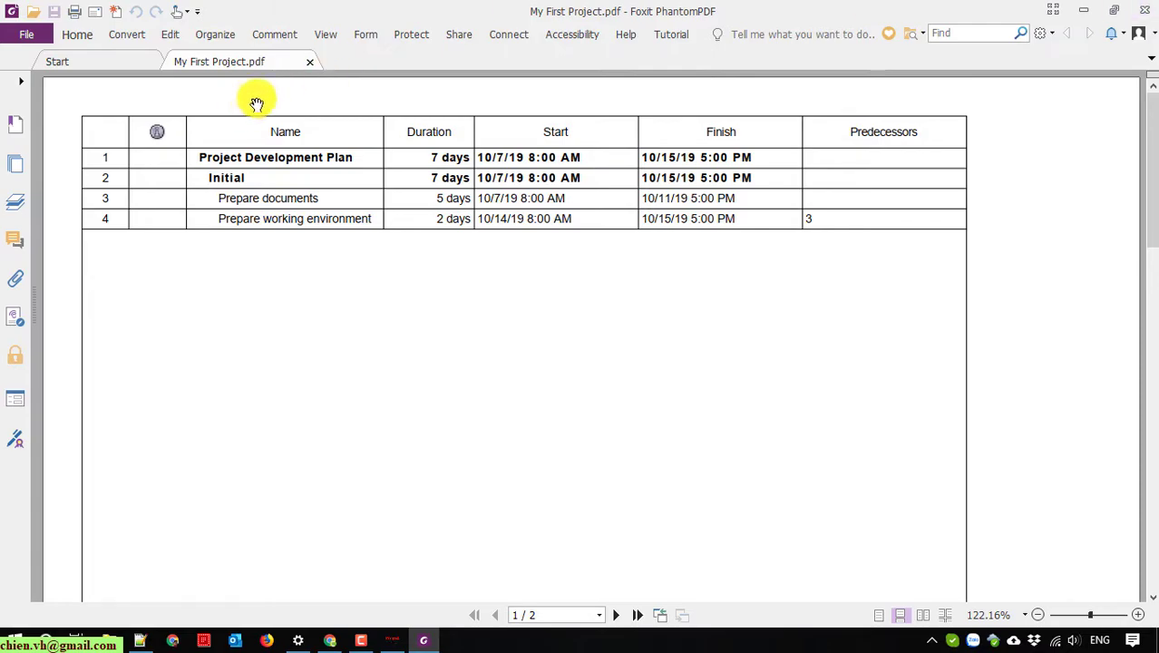
Step: Close the PDF and Foxit, then restore ProjectLibre and dismiss the stray date editor
{"action": "left_click", "coordinate": [310, 62]}
{"action": "left_click", "coordinate": [1147, 11]}
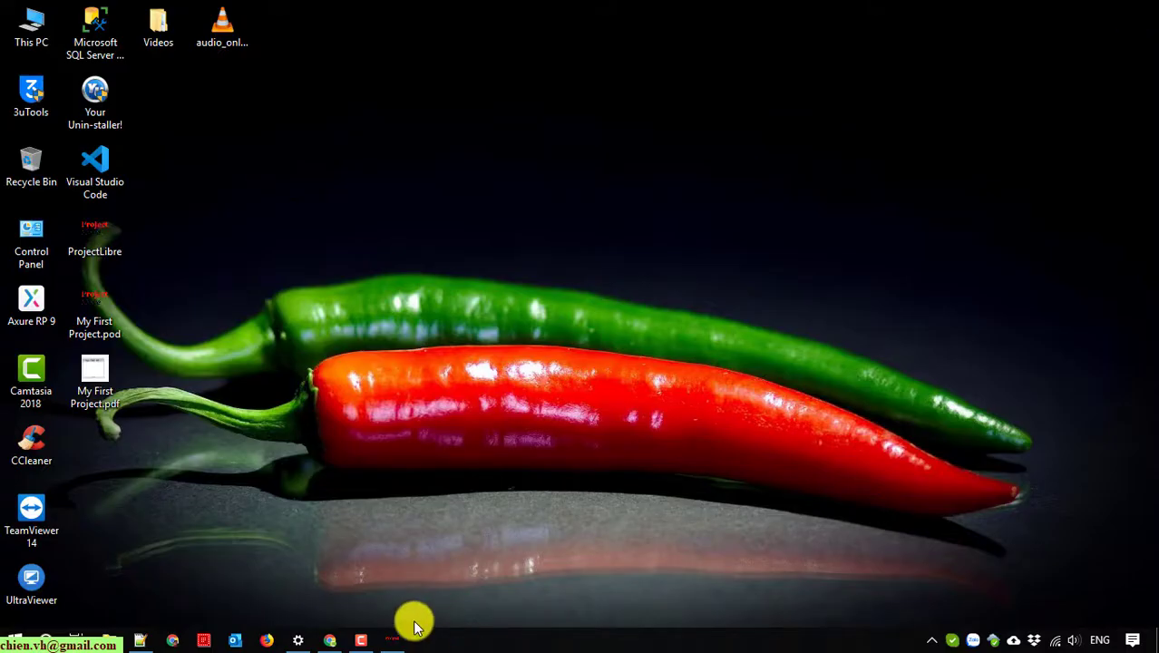
{"action": "left_click", "coordinate": [389, 637]}
{"action": "left_click", "coordinate": [529, 406]}
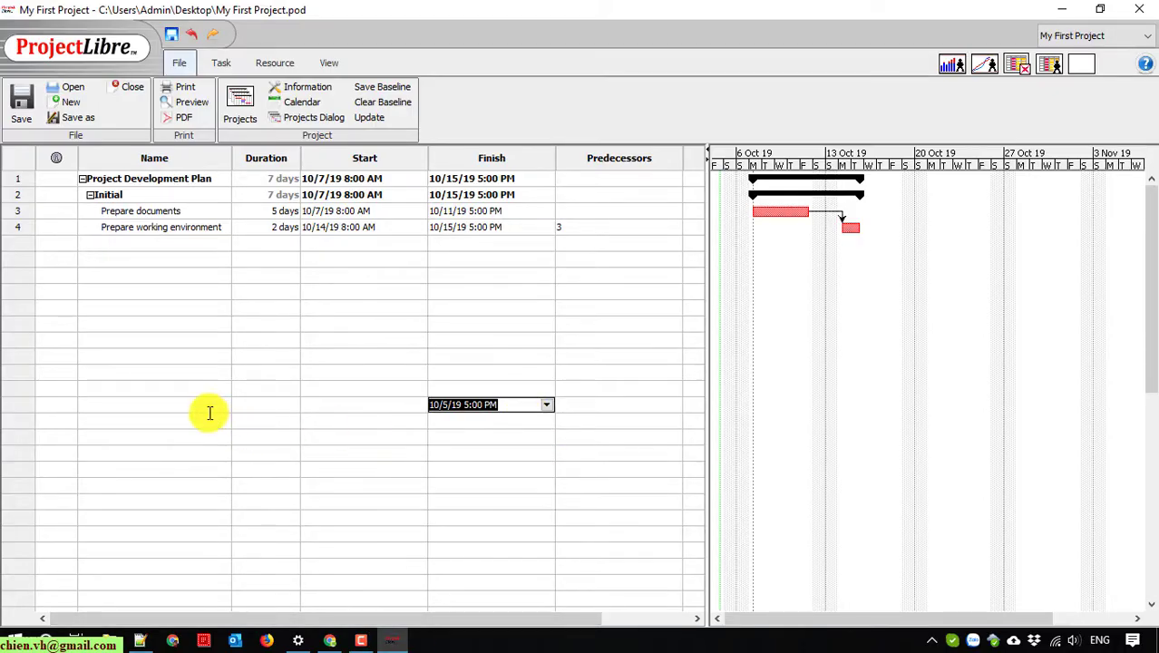
{"action": "left_click", "coordinate": [146, 408]}
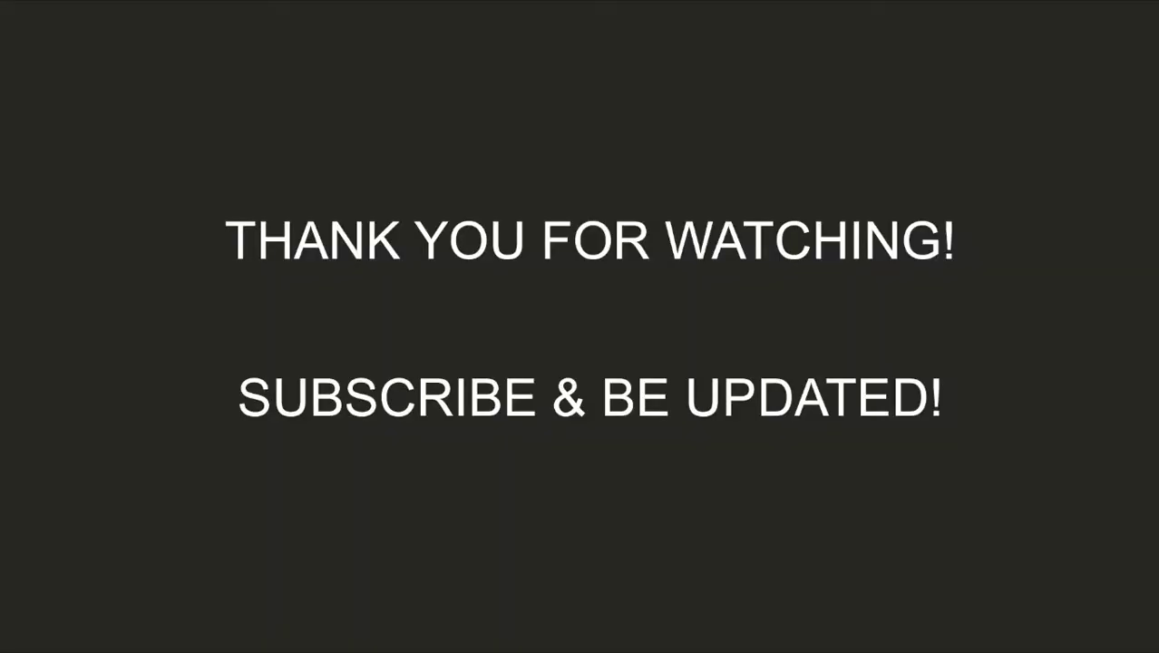